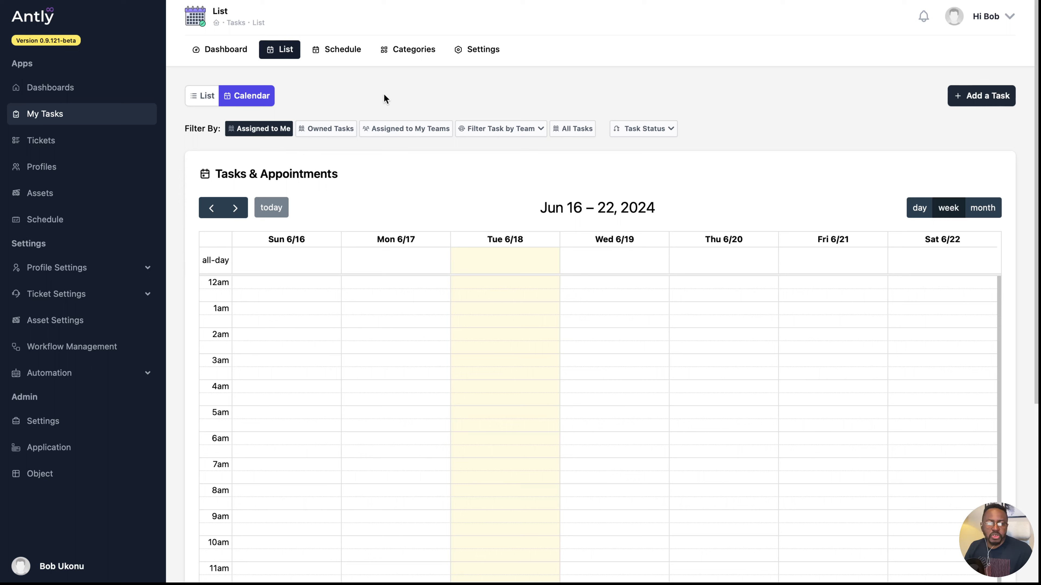
# - Filter the tasks to those assigned to my teams, check the task status options, and show the results as a list
pyautogui.click(320, 128)
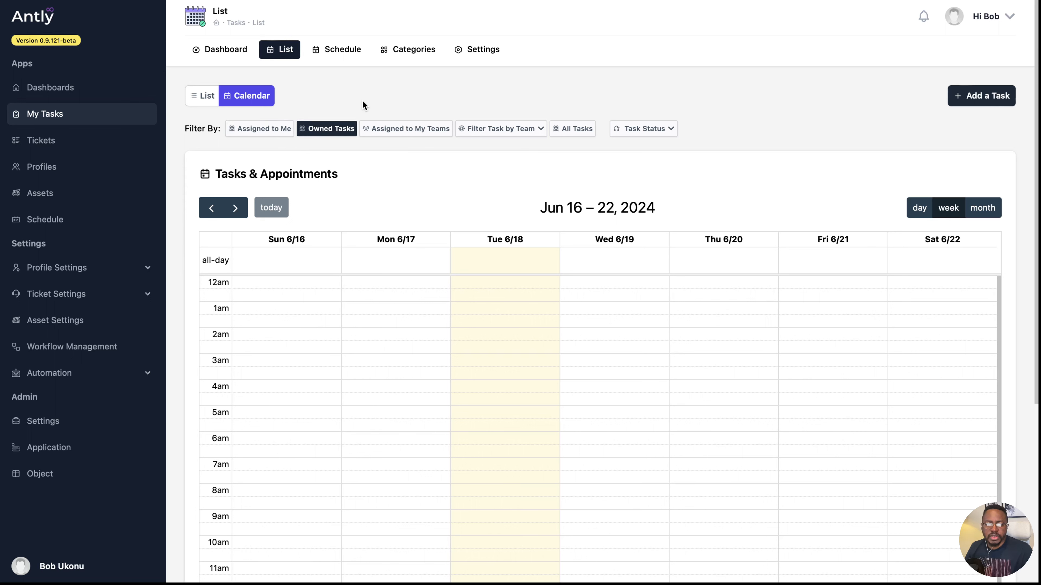
pyautogui.click(389, 131)
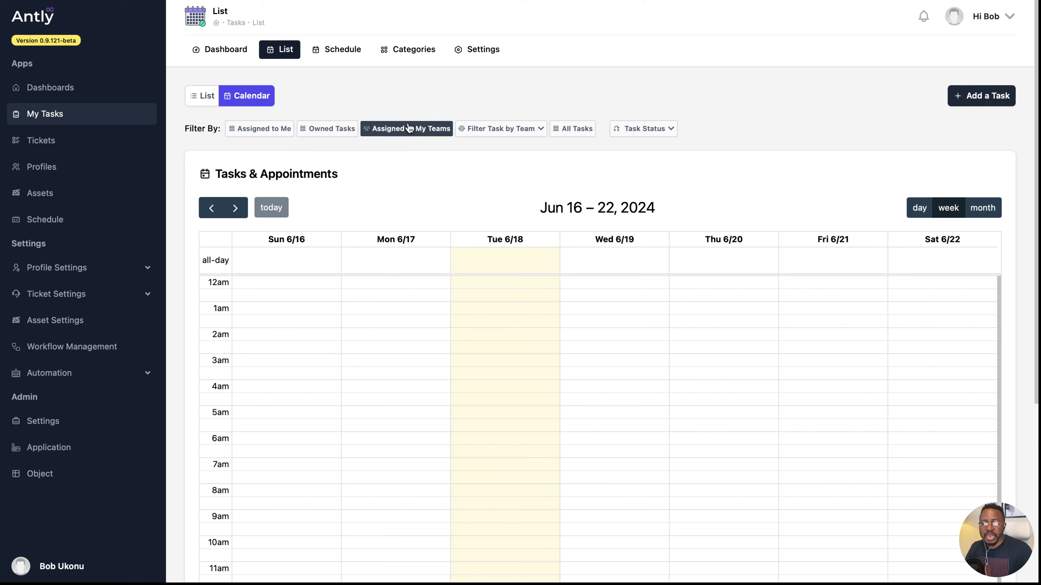
pyautogui.click(643, 129)
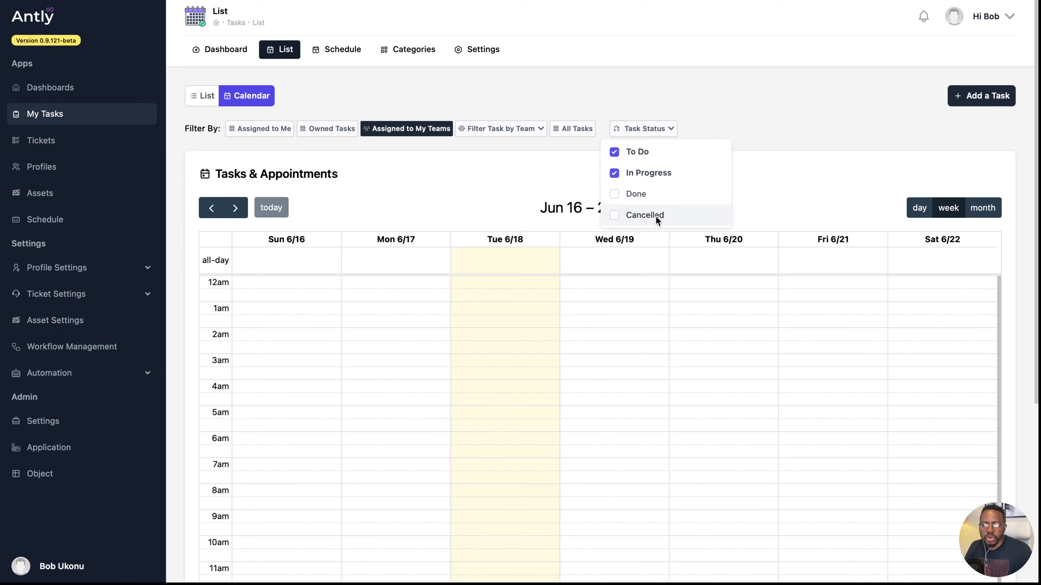
pyautogui.click(597, 94)
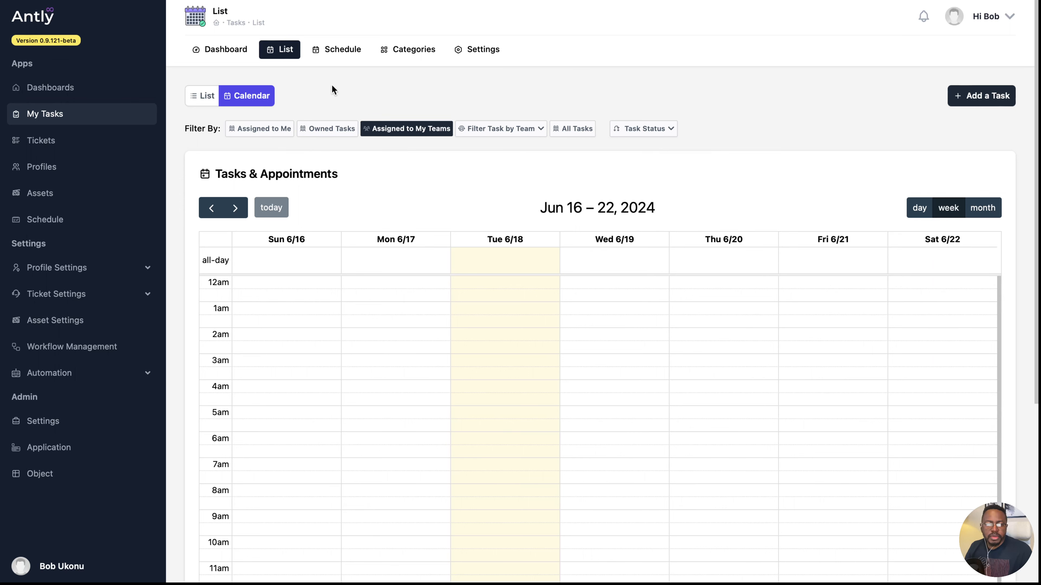
pyautogui.click(205, 96)
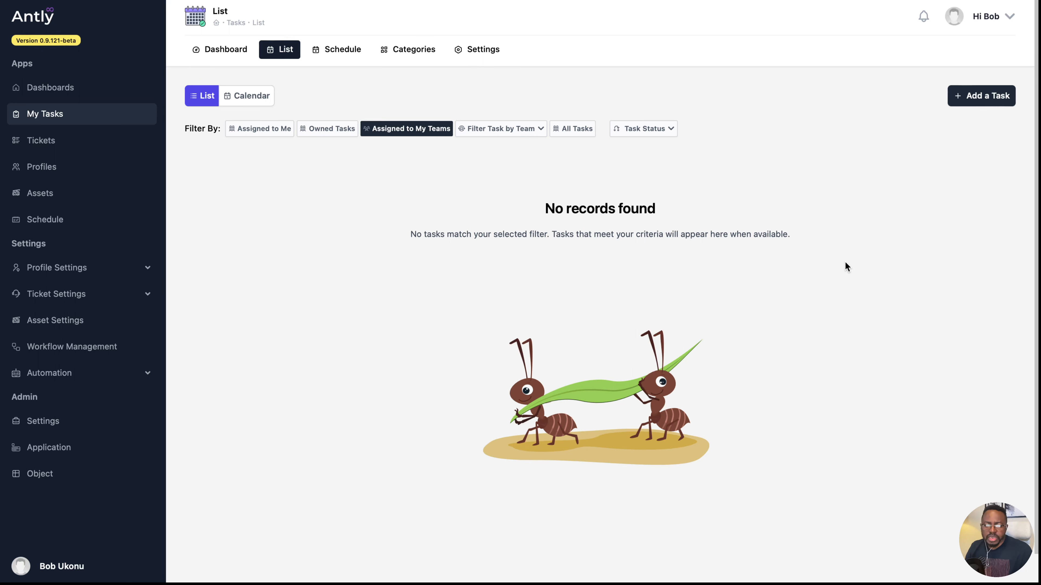
# - Start a new task titled "Upload all legacy users to Antly"
pyautogui.click(980, 97)
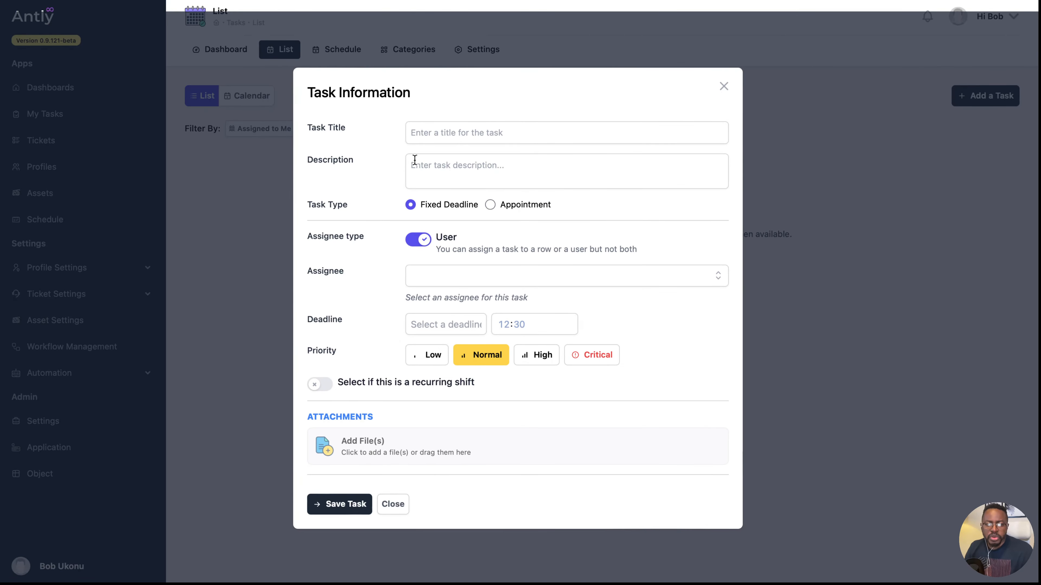
pyautogui.click(430, 132)
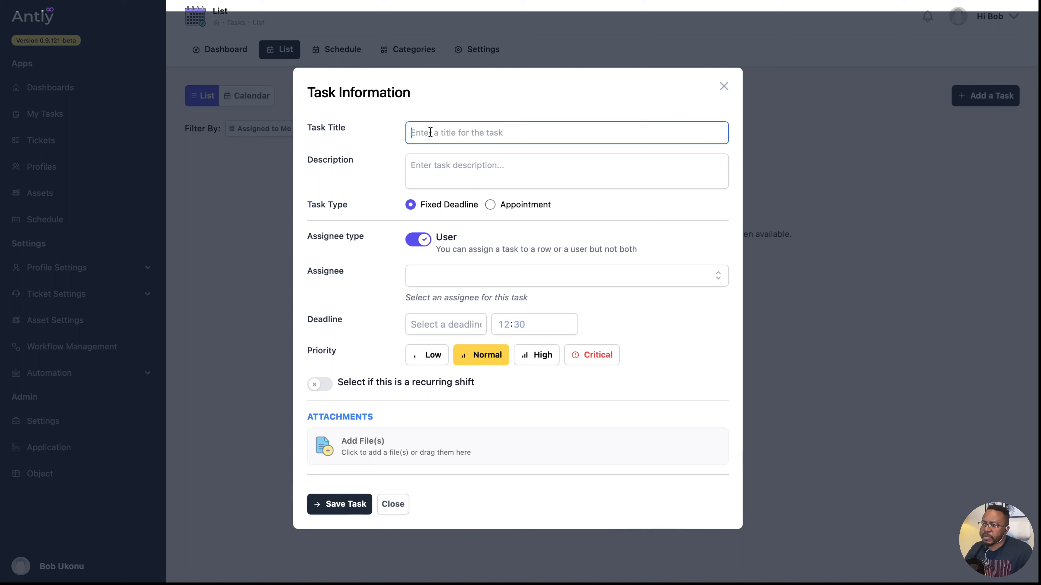
pyautogui.write('Upload')
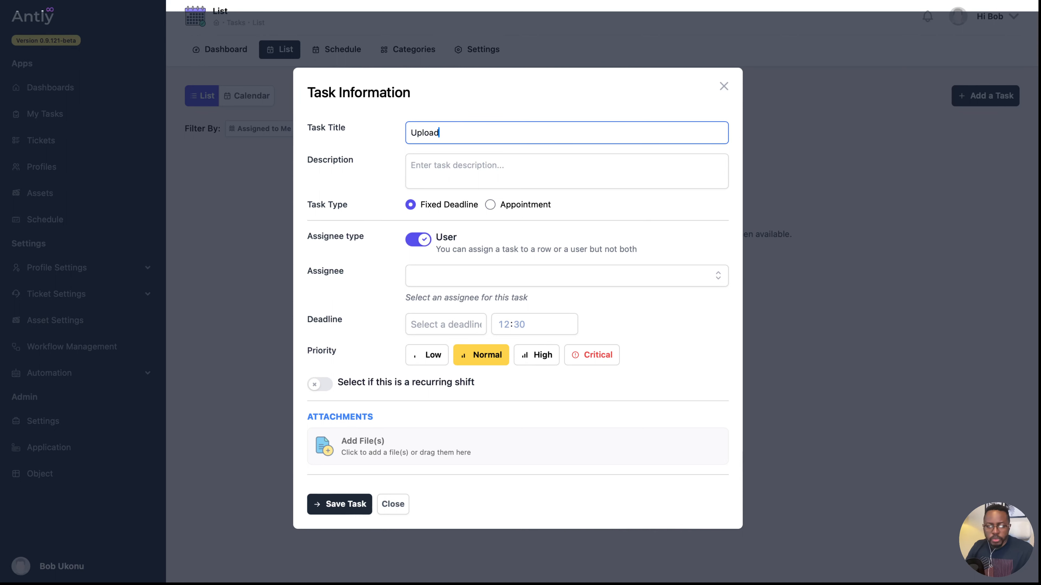
pyautogui.write(' all legacy ')
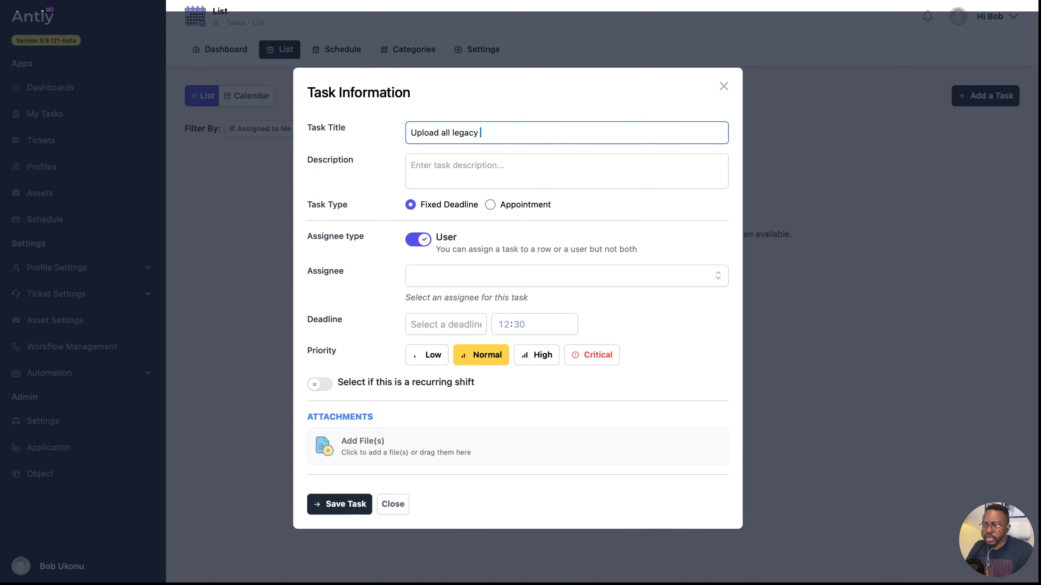
pyautogui.write('users to Antly')
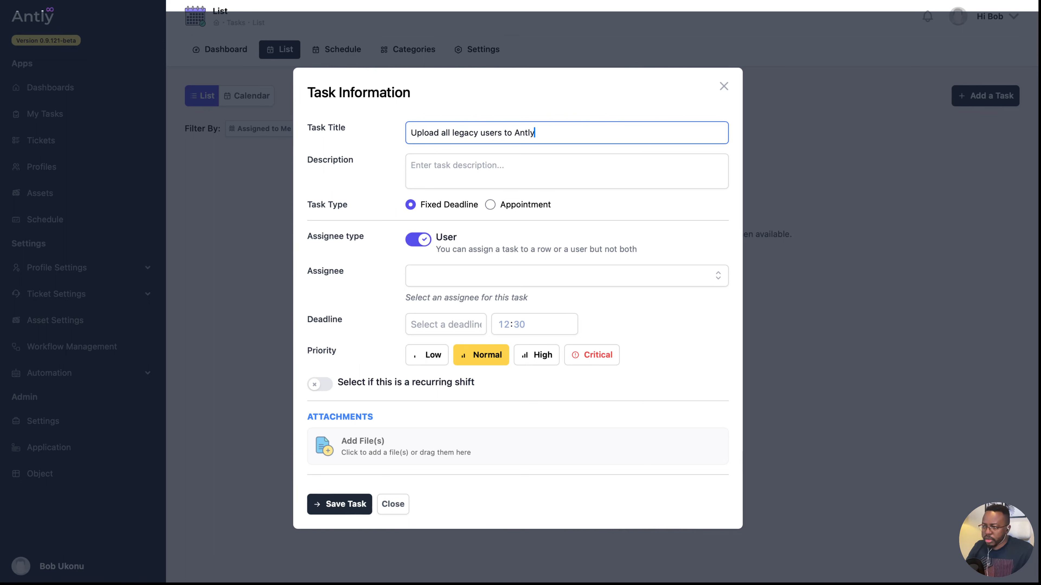
# - Describe the task as "Upload all legacy users from our drive, please ensure all documents (CSVs) have bee uploaded"
pyautogui.press('Tab')
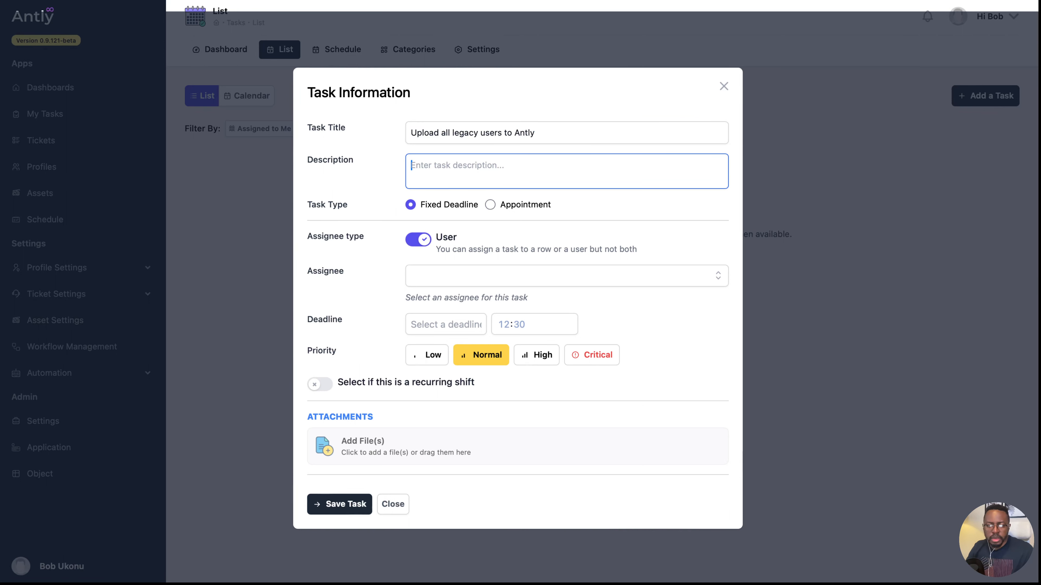
pyautogui.write('Upload all ')
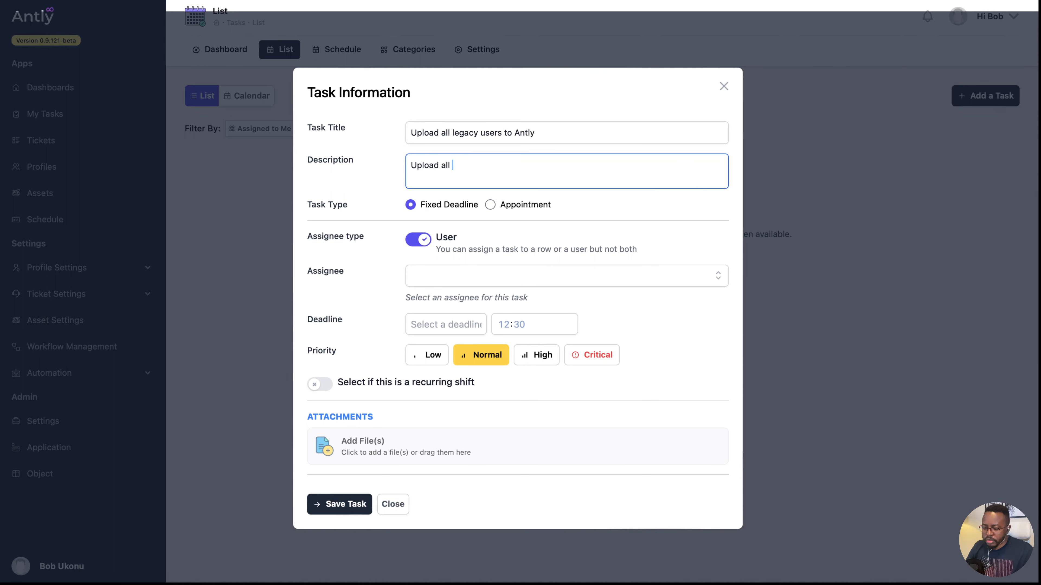
pyautogui.write('legacy us')
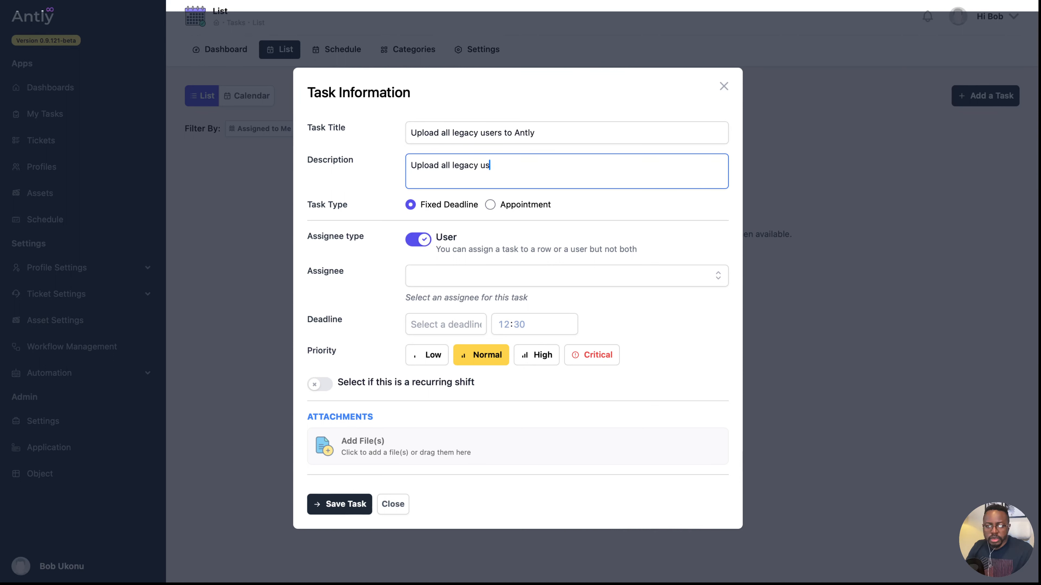
pyautogui.write('ers from ')
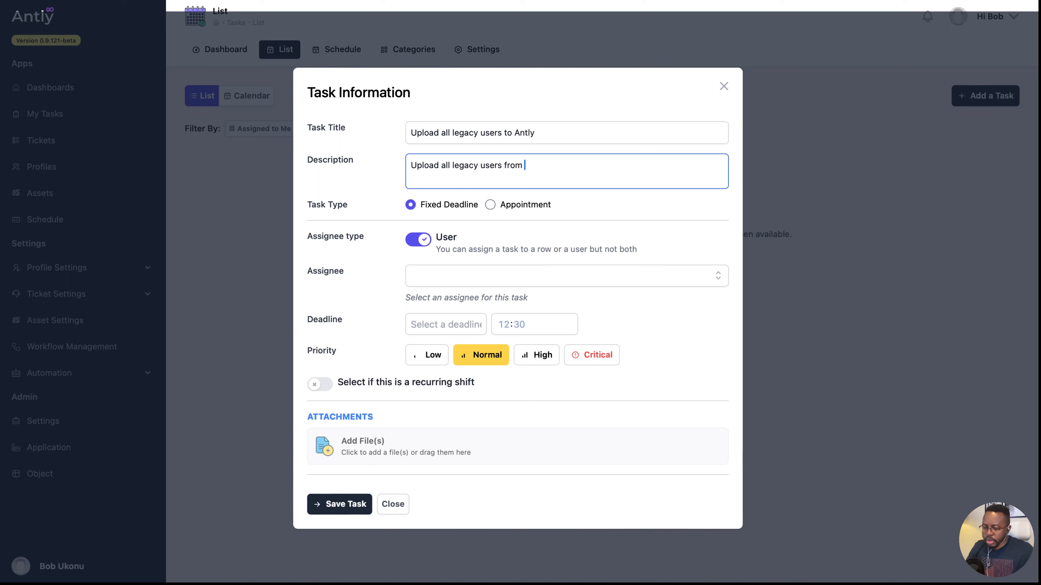
pyautogui.write('our d')
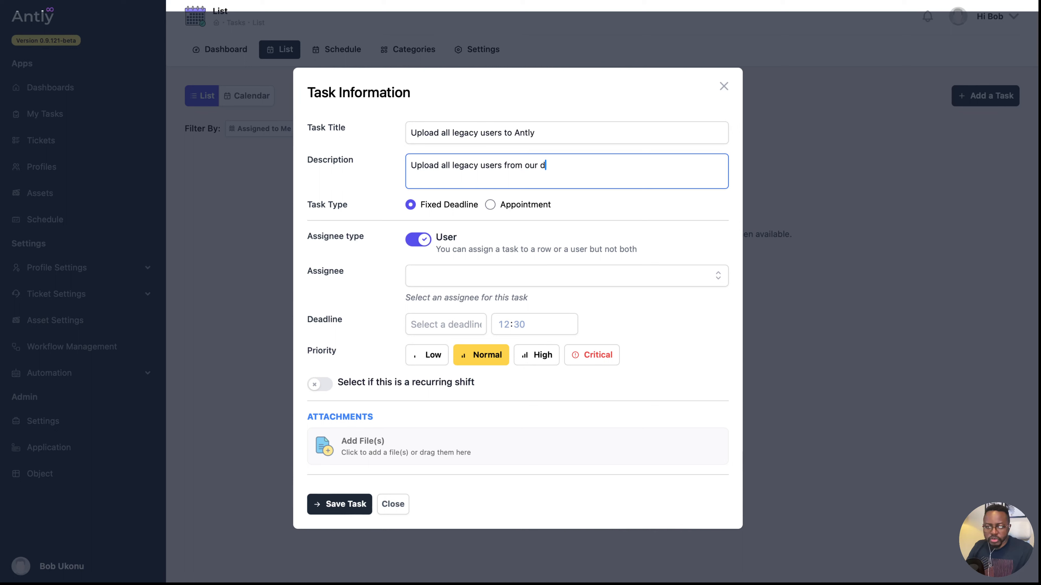
pyautogui.write('rive, ')
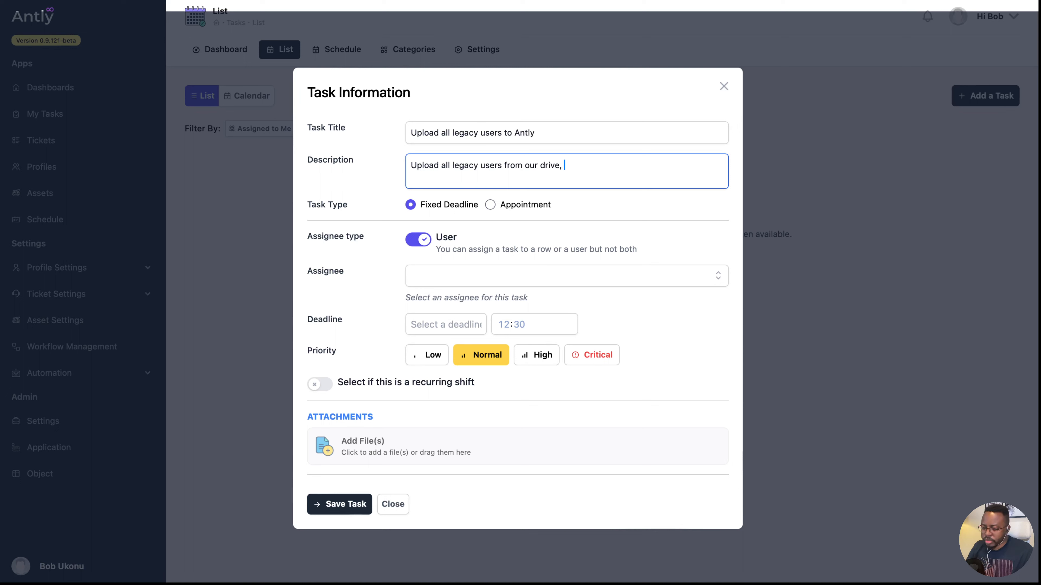
pyautogui.write('please ensure')
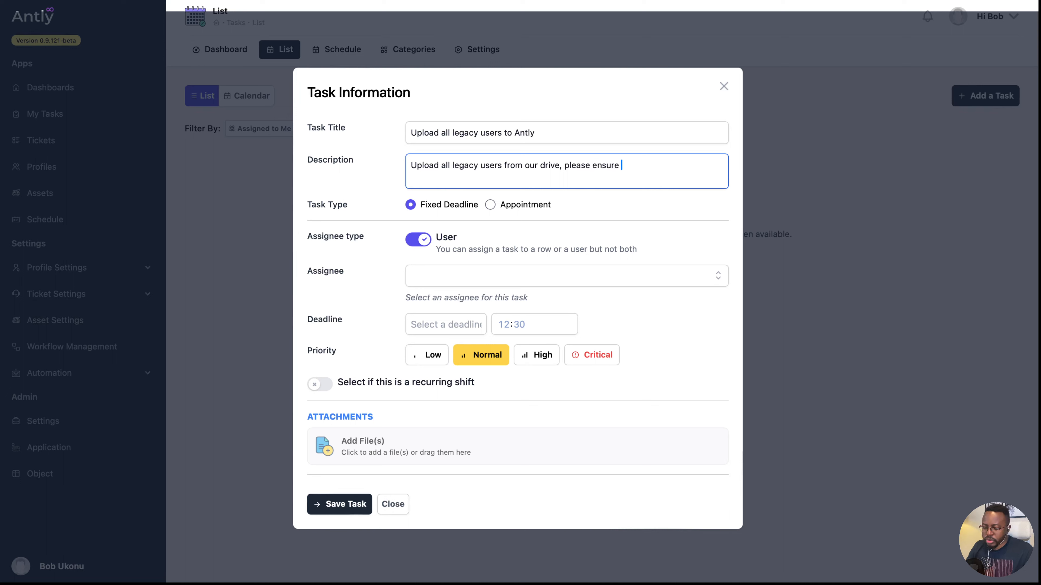
pyautogui.write(' all documents (CVSs')
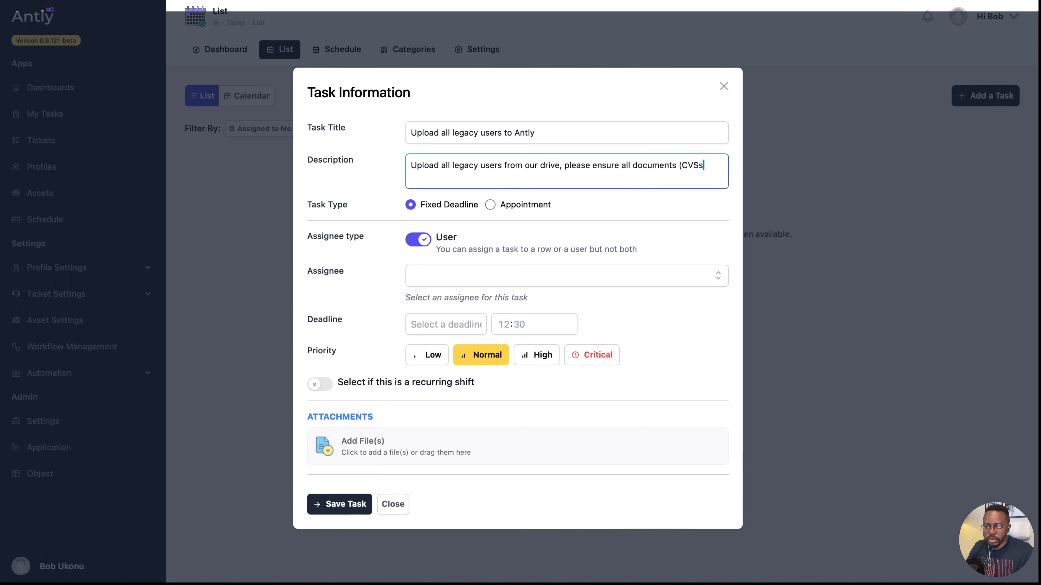
pyautogui.press('BackSpace')
pyautogui.press('BackSpace')
pyautogui.press('BackSpace')
pyautogui.write('SV')
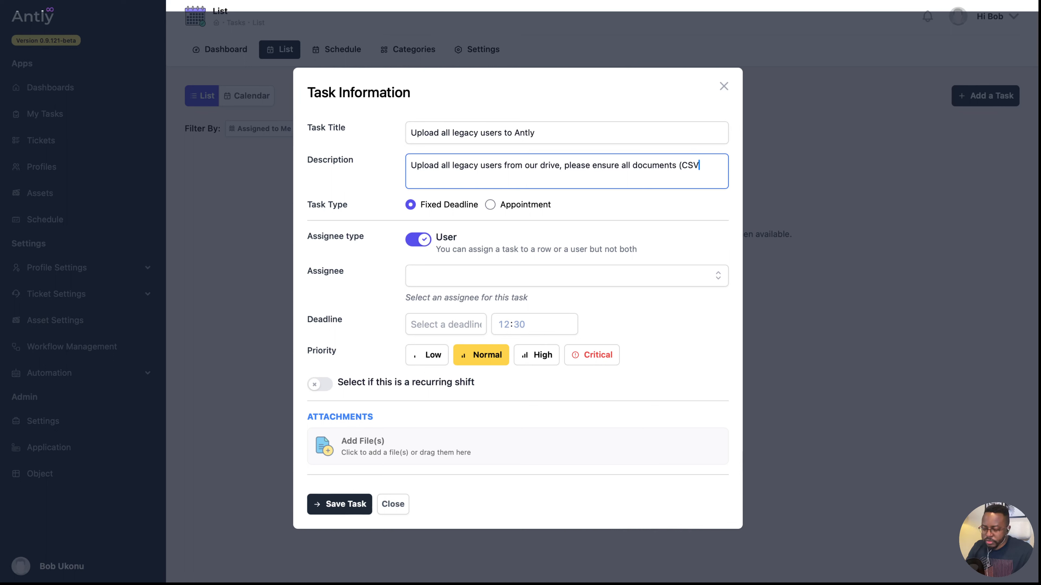
pyautogui.write('s) have bee')
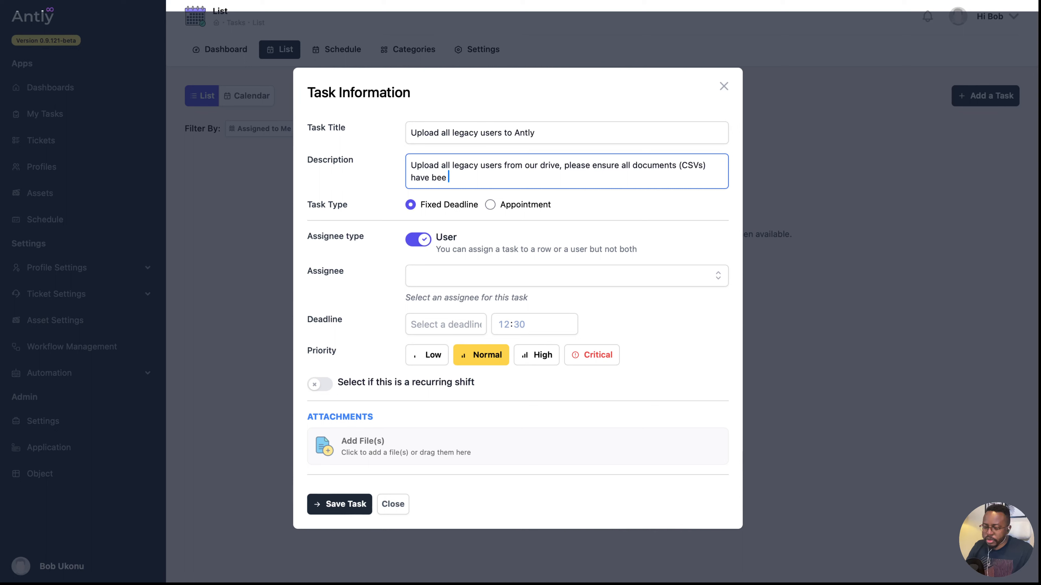
pyautogui.write(' uploaded')
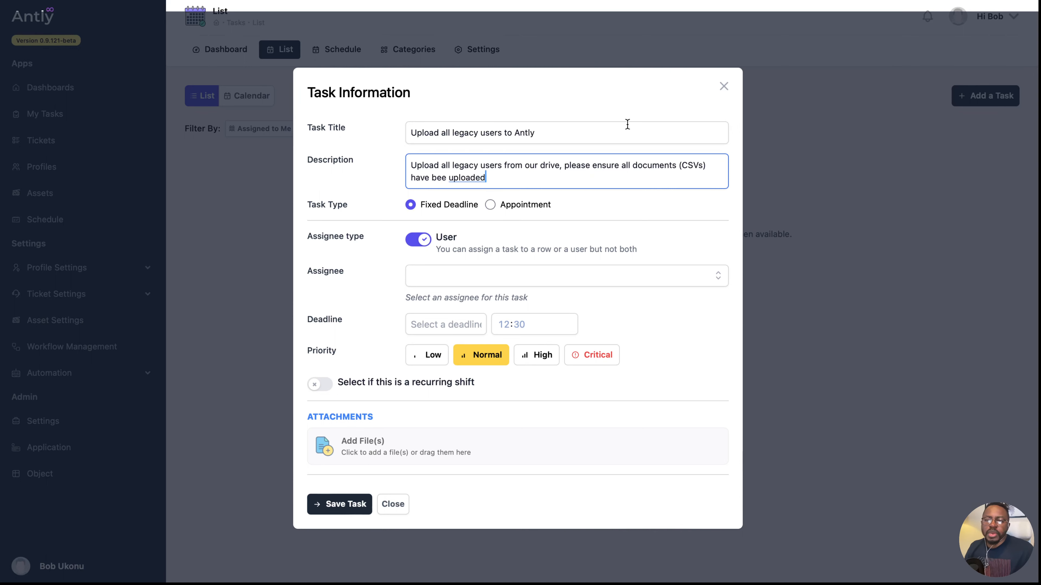
# - Move the description's closing parenthesis from after "CSVs" to after "uploaded" and end the sentence with a period
pyautogui.click(706, 166)
pyautogui.press('BackSpace')
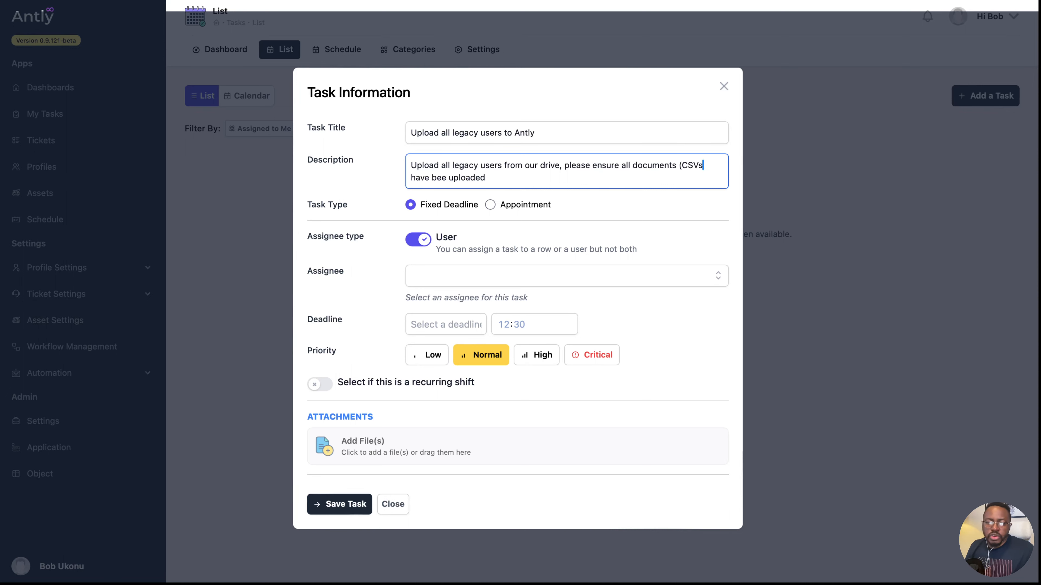
pyautogui.press('Down')
pyautogui.write(').')
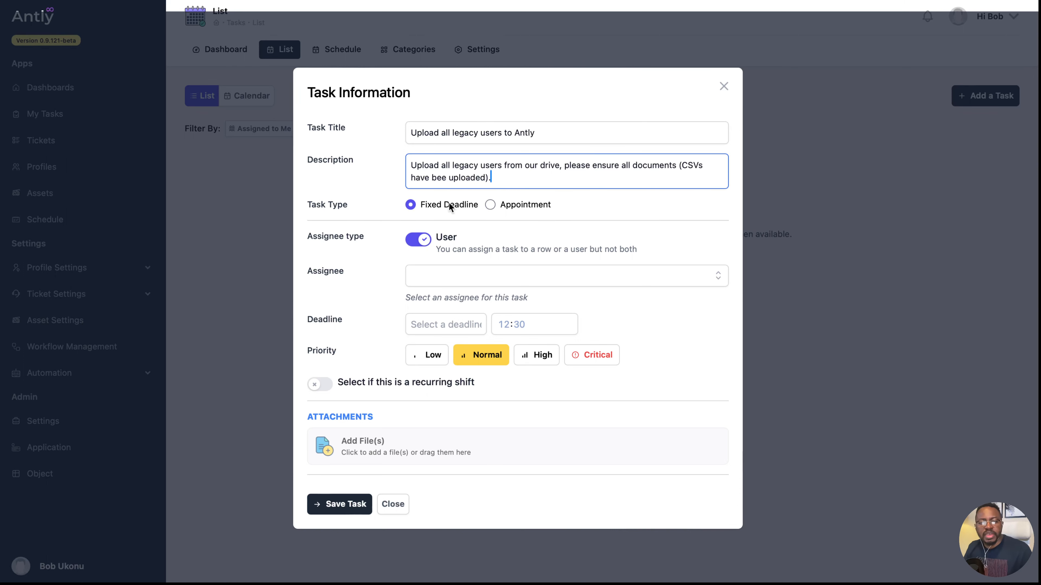
# - Preview the Appointment task type, return to Fixed Deadline, and set the deadline to 2024-06-21 at 15:00
pyautogui.click(489, 204)
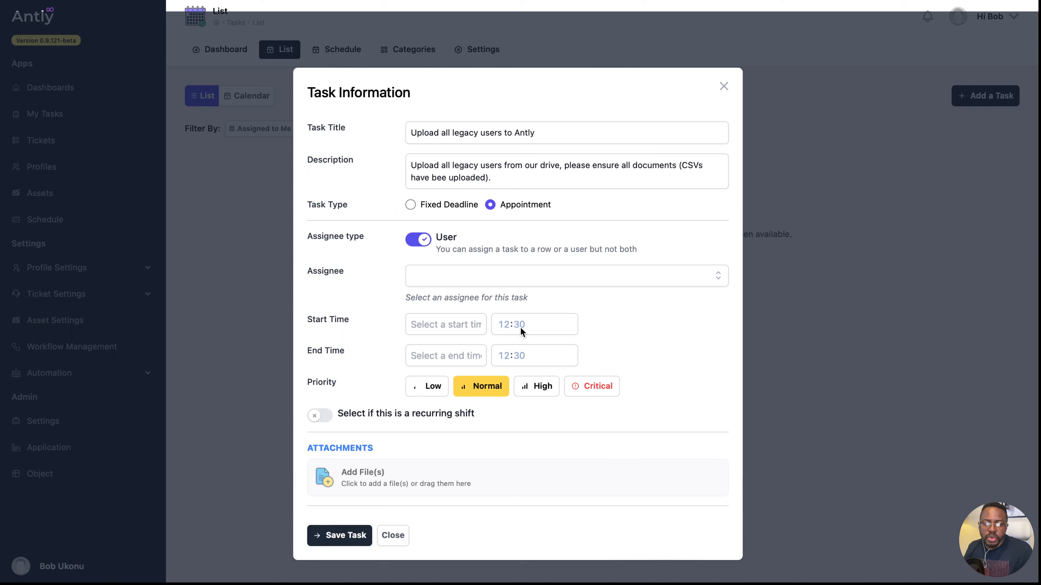
pyautogui.click(410, 205)
pyautogui.click(440, 324)
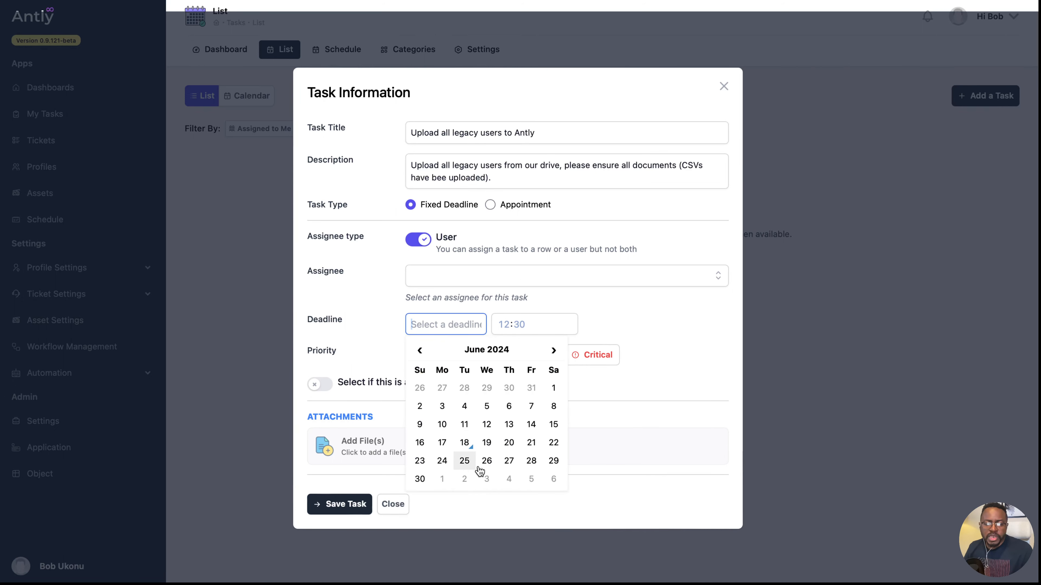
pyautogui.click(532, 443)
pyautogui.click(499, 326)
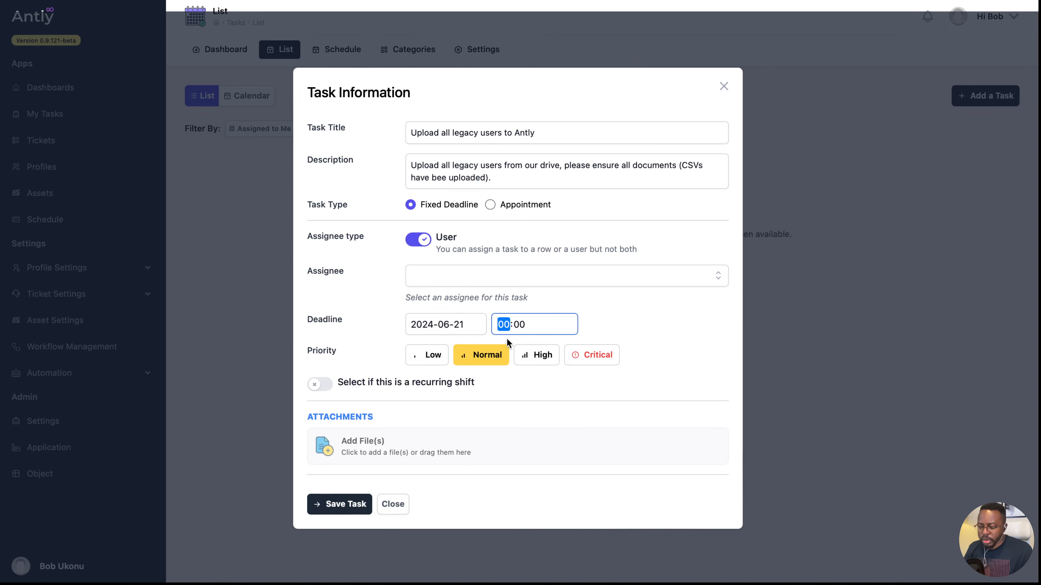
pyautogui.write('15')
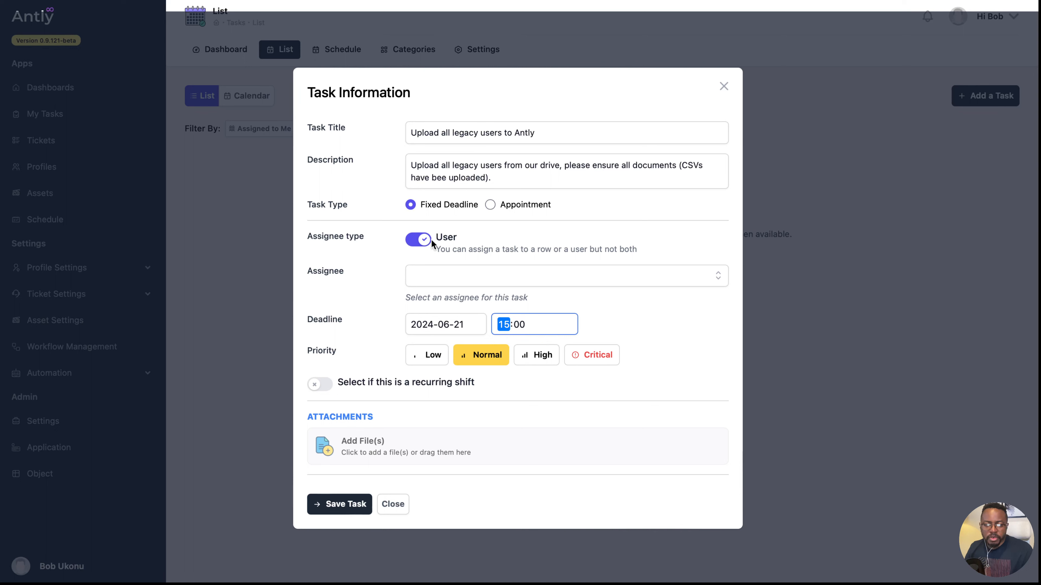
# - Preview the Team assignee type, switch back to User, and assign the task to the signed-in user
pyautogui.click(419, 242)
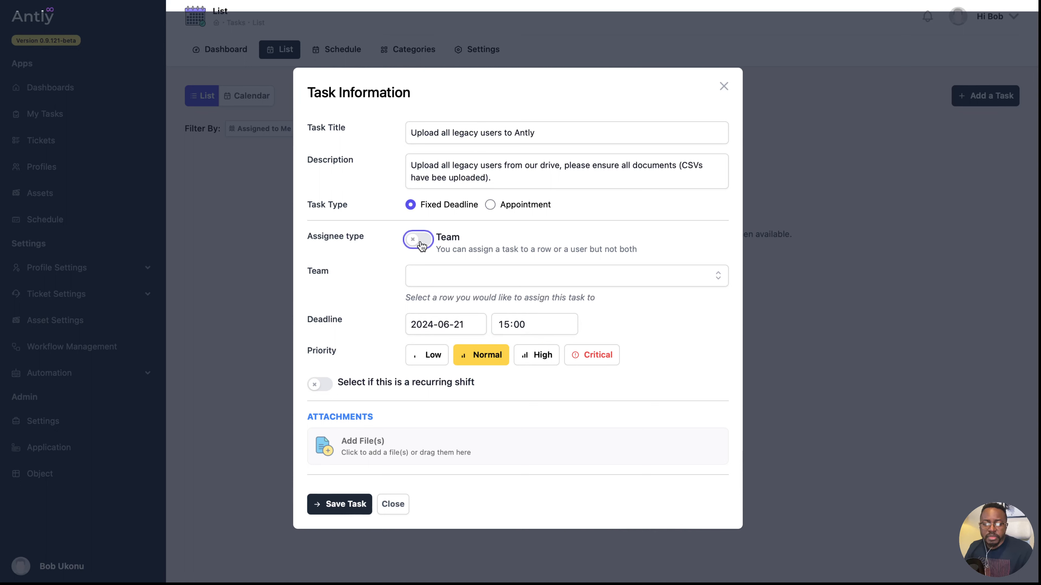
pyautogui.click(421, 243)
pyautogui.click(441, 275)
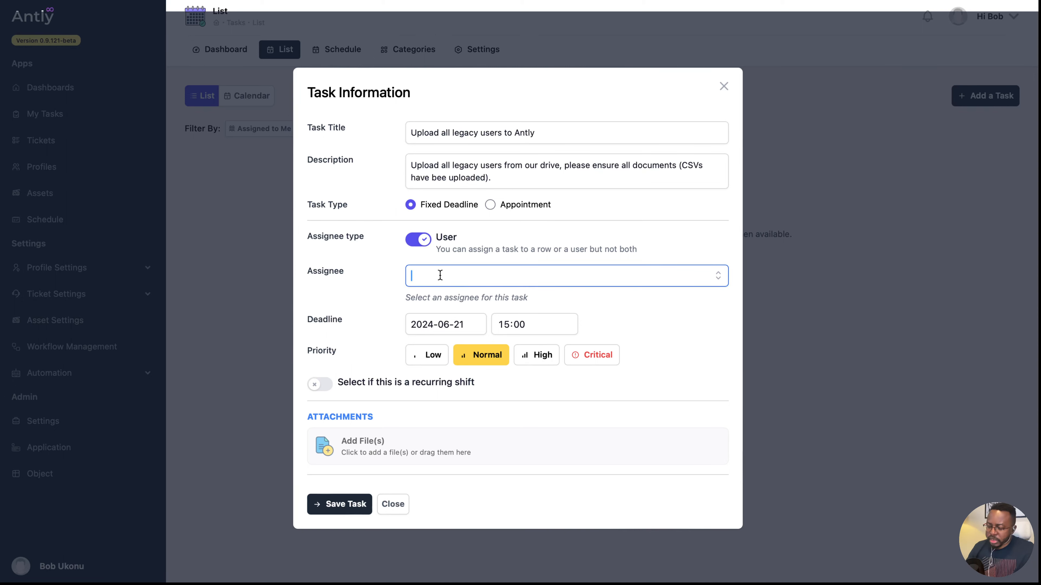
pyautogui.write('bob')
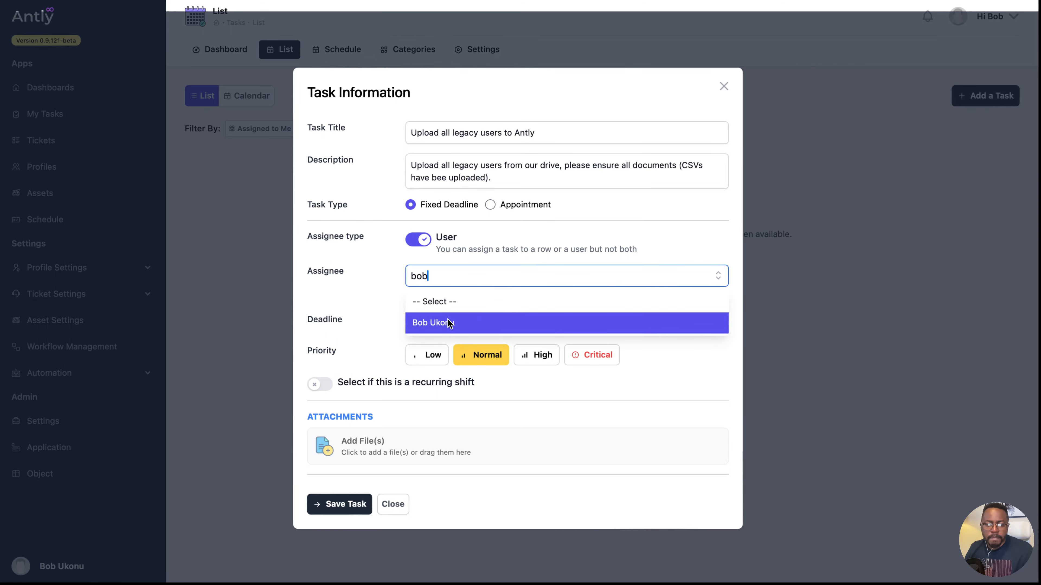
pyautogui.click(449, 323)
# - Try the Low, Normal and Critical priorities and set the task's priority to High
pyautogui.click(433, 361)
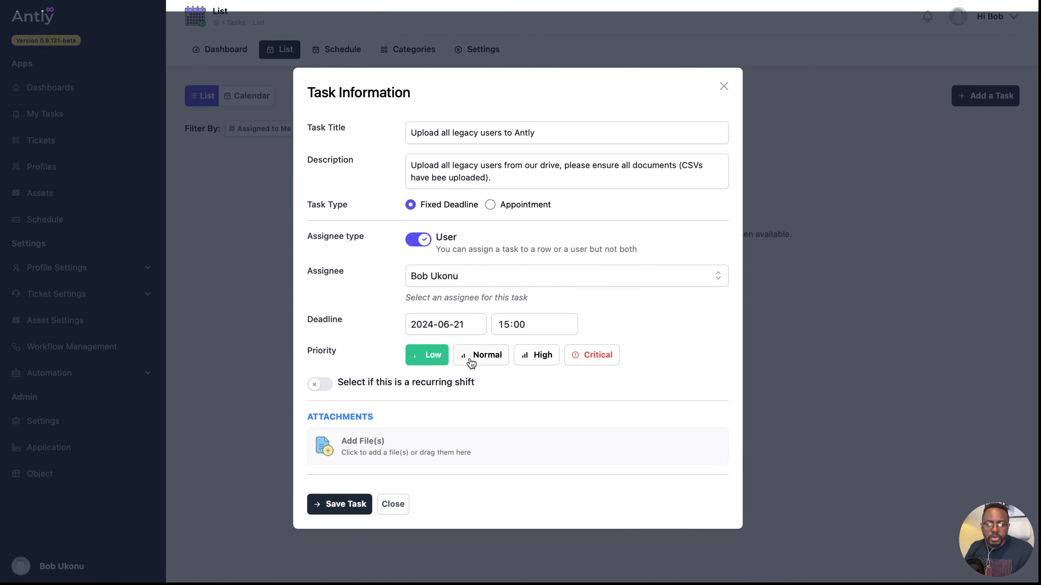
pyautogui.click(471, 360)
pyautogui.click(539, 356)
pyautogui.click(587, 360)
pyautogui.click(538, 359)
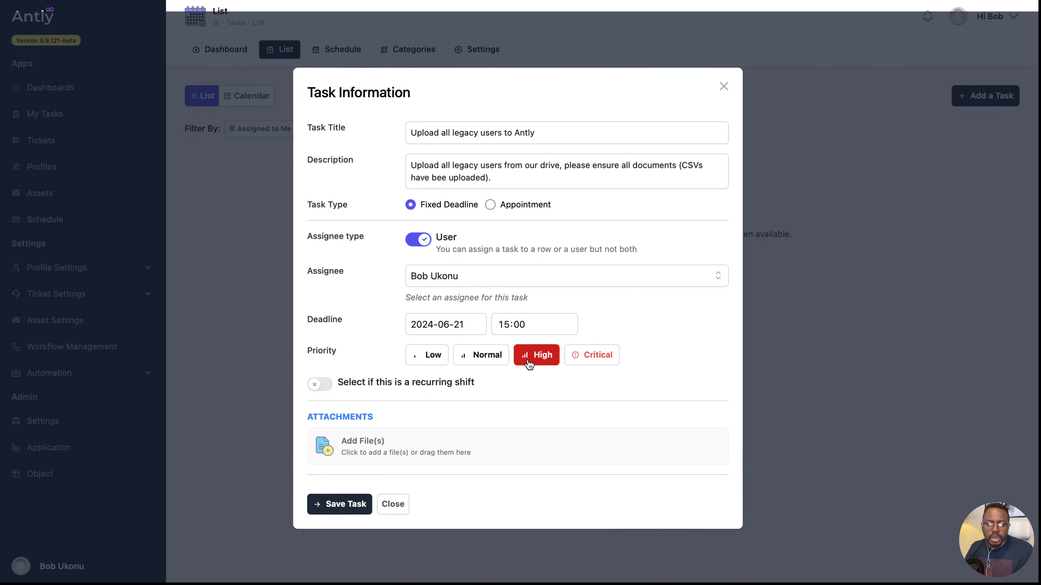
# - Preview the recurring frequency options, turn recurrence back off, and save the task
pyautogui.click(320, 386)
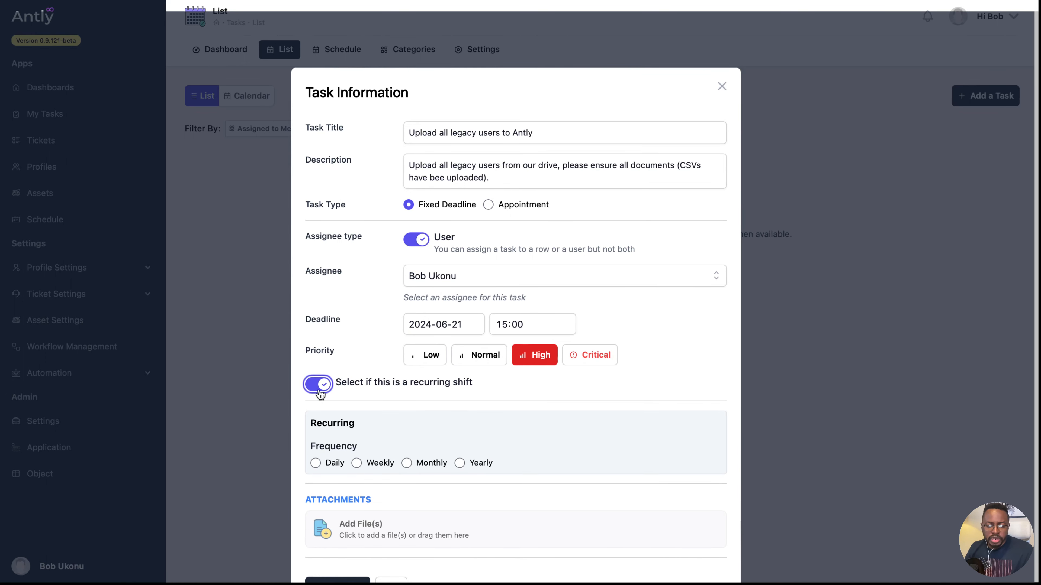
pyautogui.click(319, 390)
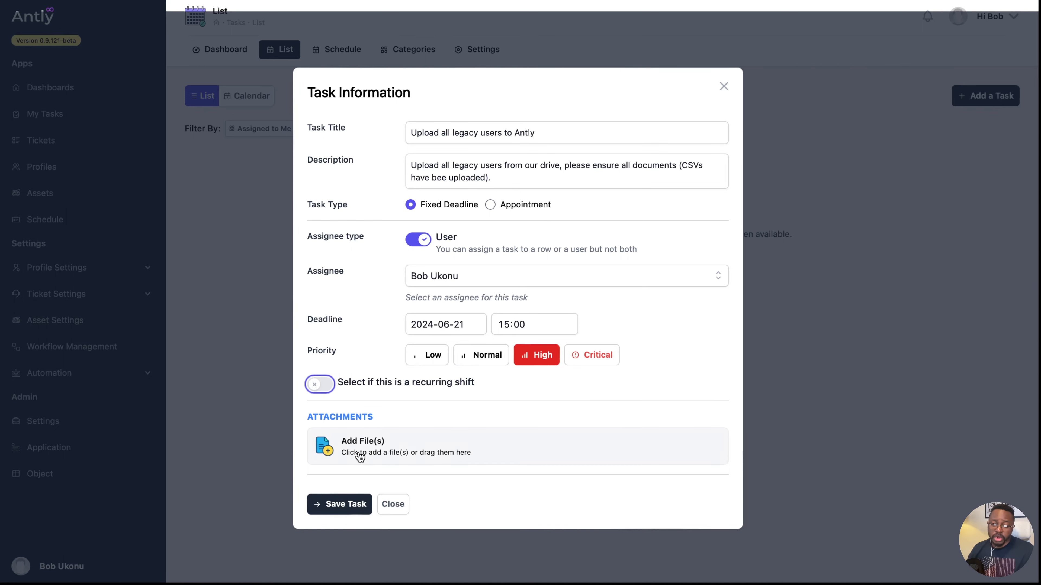
pyautogui.click(353, 505)
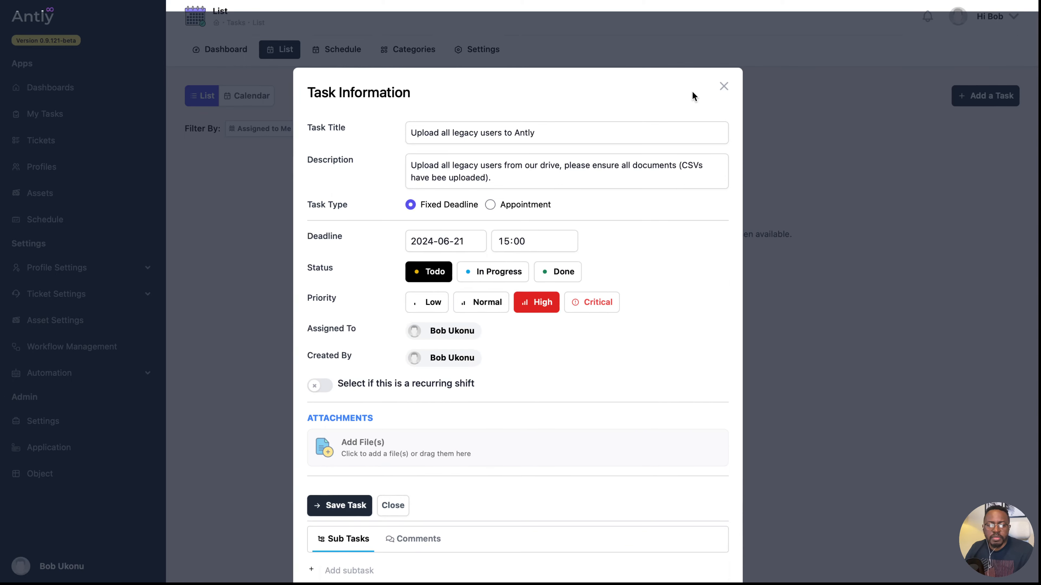
# - Filter the task list to tasks assigned to the signed-in user and review the details of the legacy users upload task
pyautogui.click(724, 86)
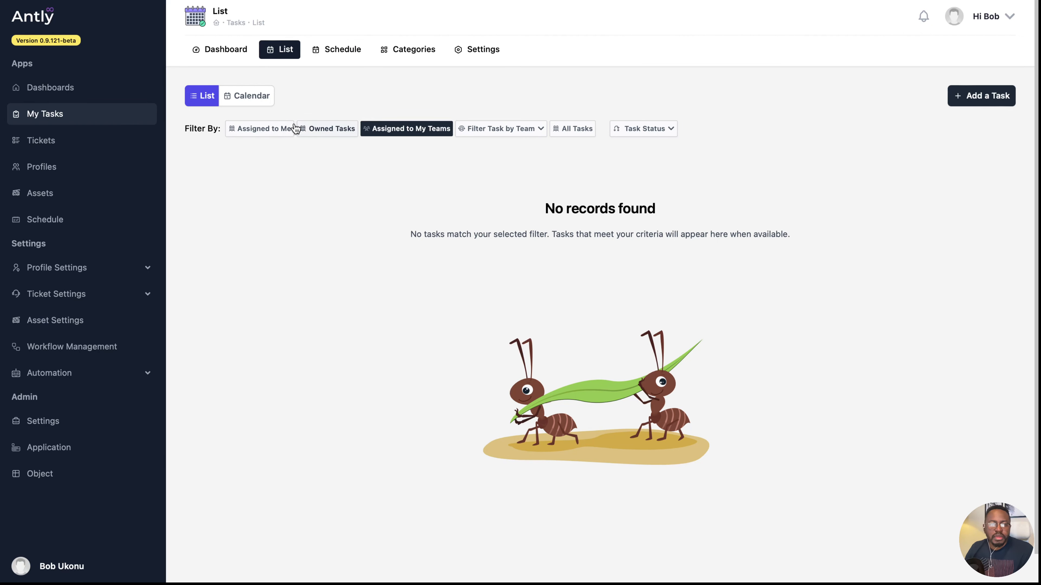
pyautogui.click(283, 128)
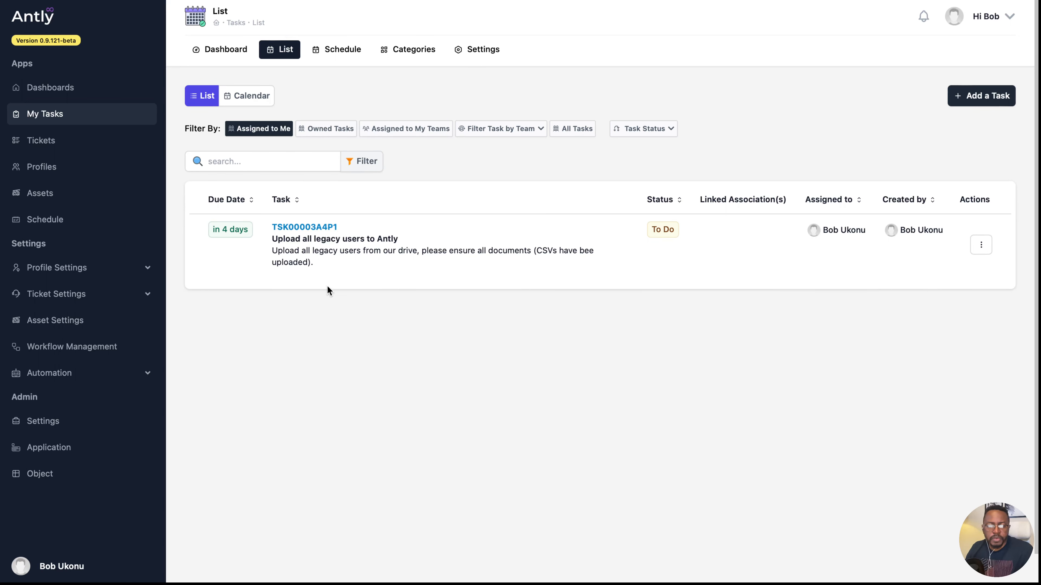
pyautogui.click(319, 226)
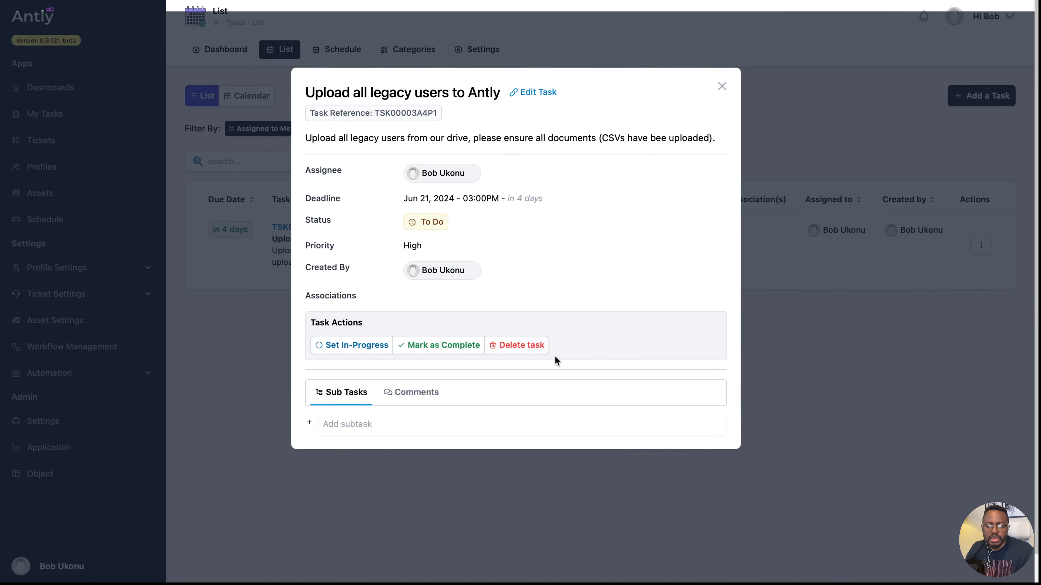
pyautogui.click(722, 86)
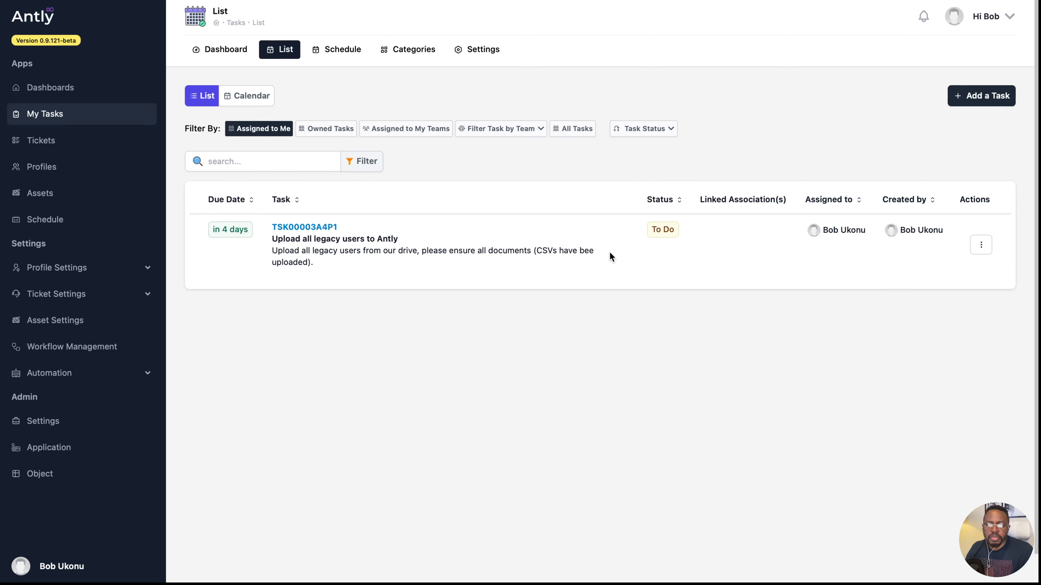
pyautogui.click(305, 227)
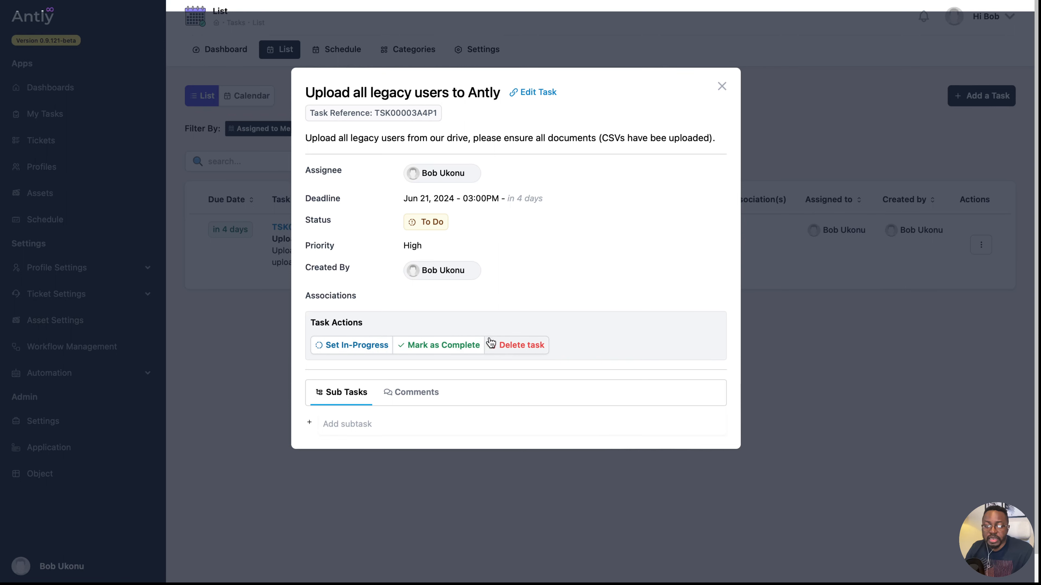
pyautogui.click(722, 87)
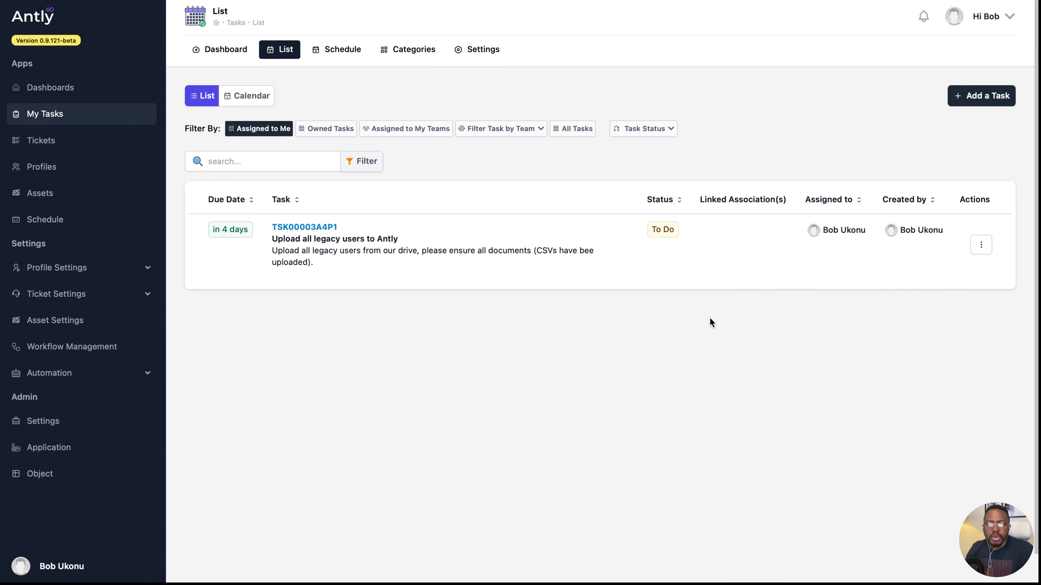
# - Find the HP Elitebook among all registered assets and open the tasks linked to it
pyautogui.click(49, 195)
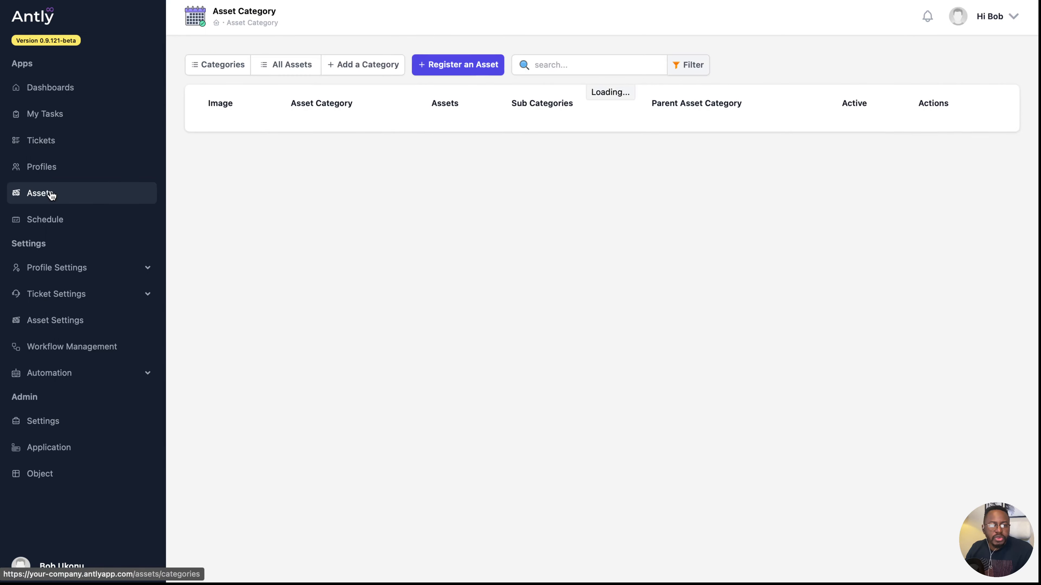
pyautogui.click(296, 68)
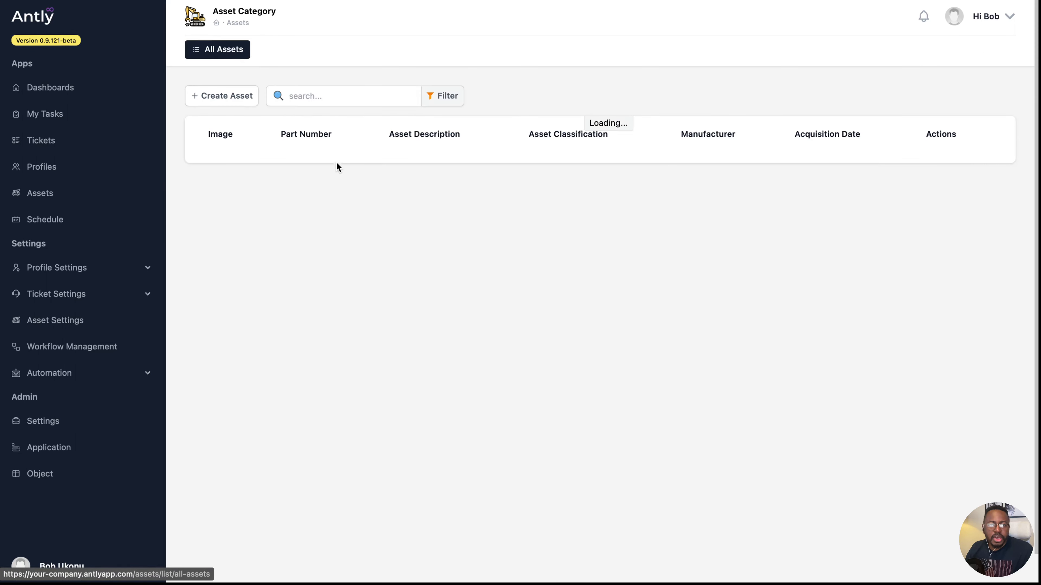
pyautogui.click(319, 164)
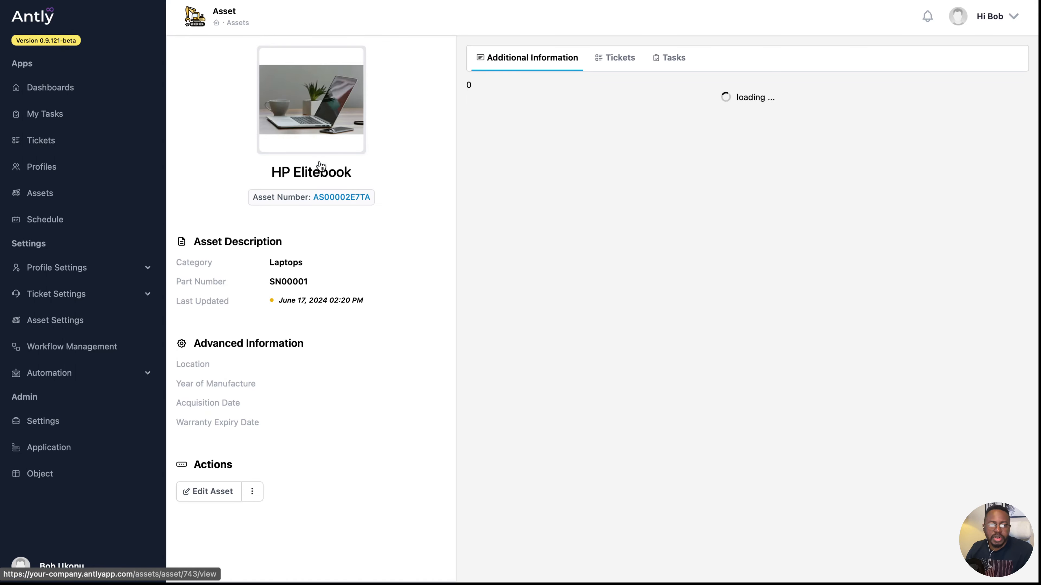
pyautogui.click(669, 59)
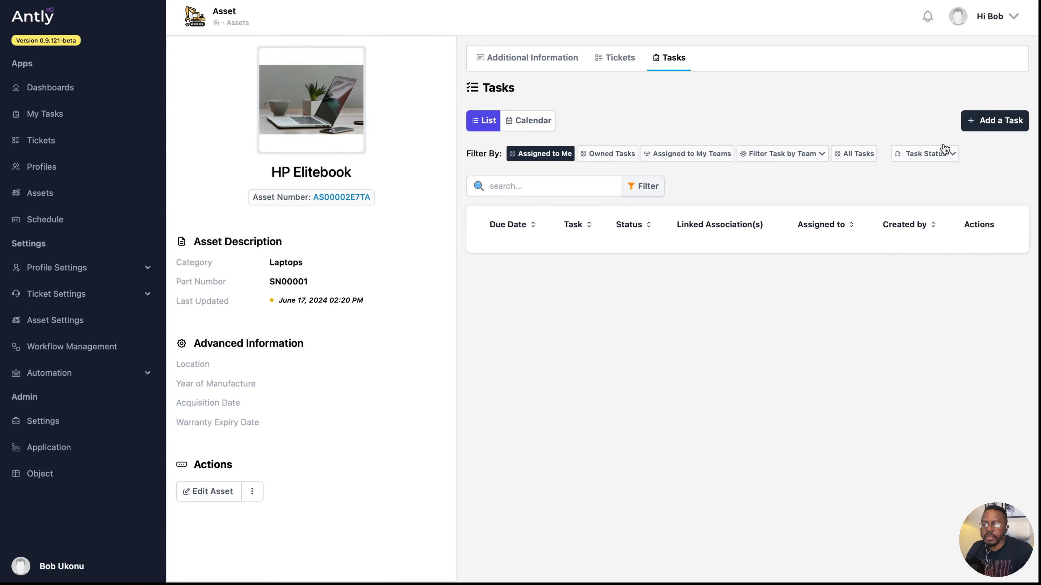
# - Start a new task for the HP Elitebook and title it "Equipment Maintenance"
pyautogui.click(991, 123)
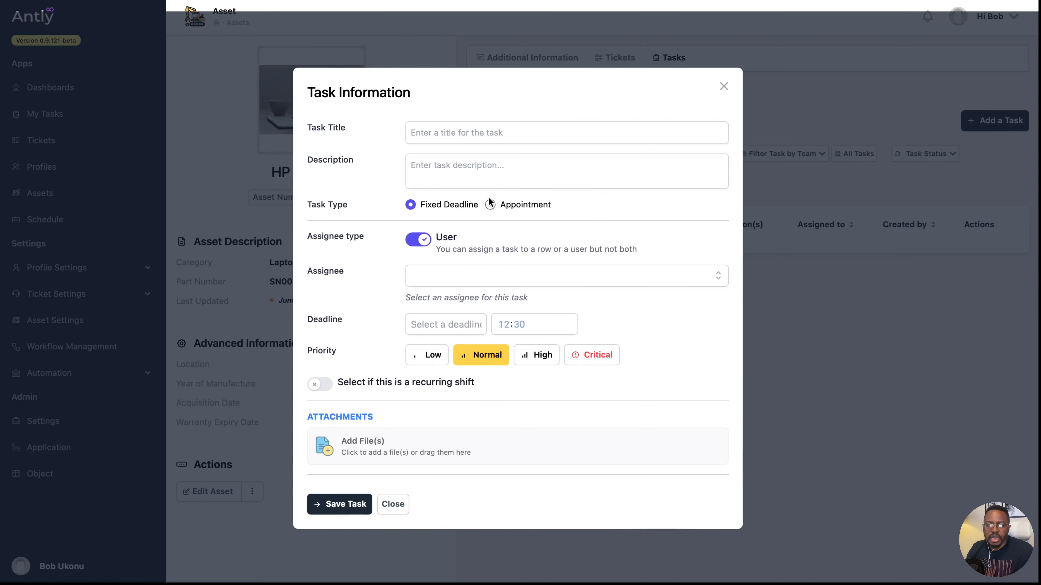
pyautogui.click(479, 132)
pyautogui.write('Equ')
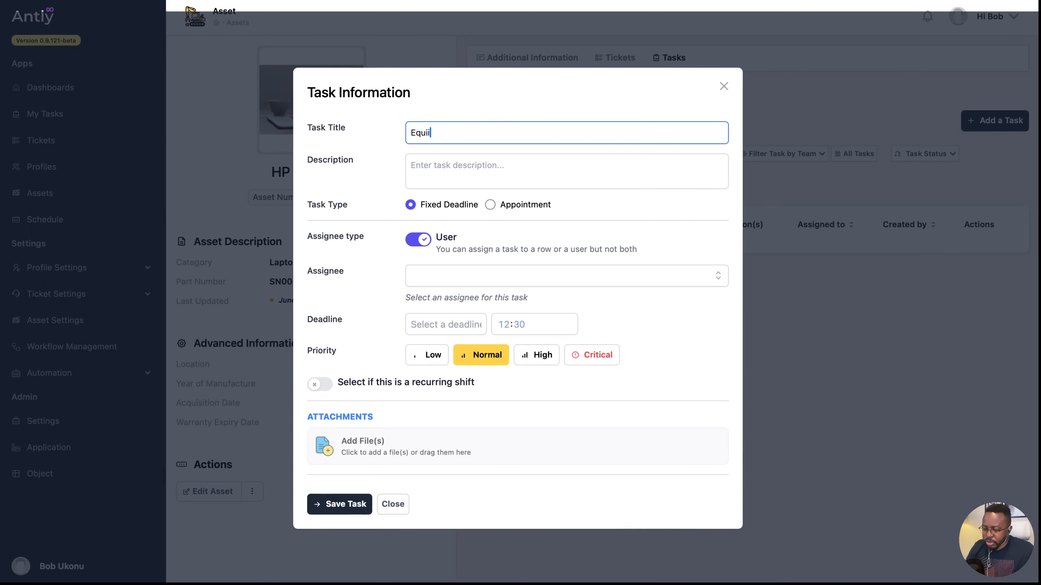
pyautogui.write('ipment')
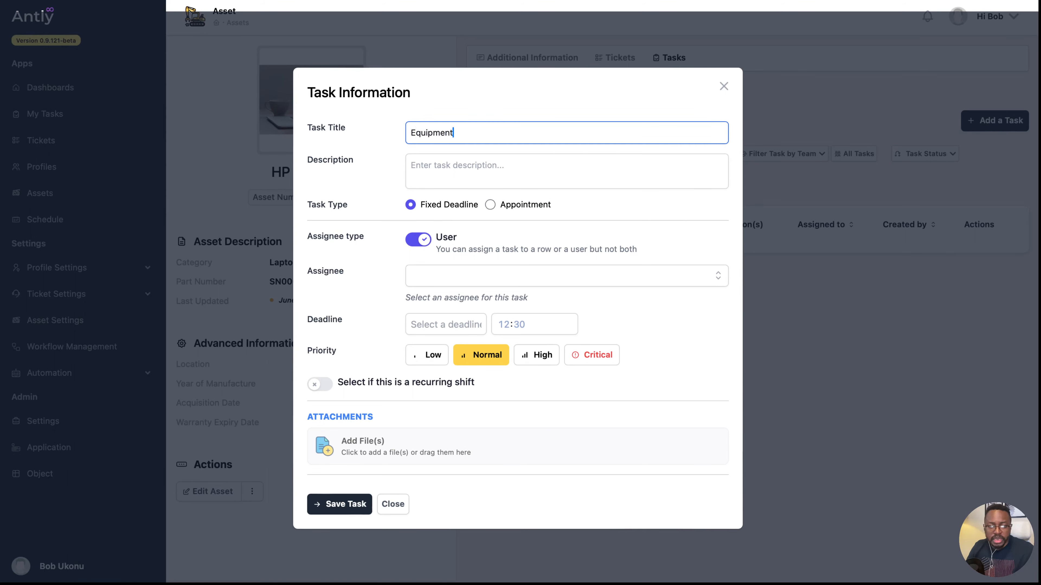
pyautogui.write(' Maintenancee')
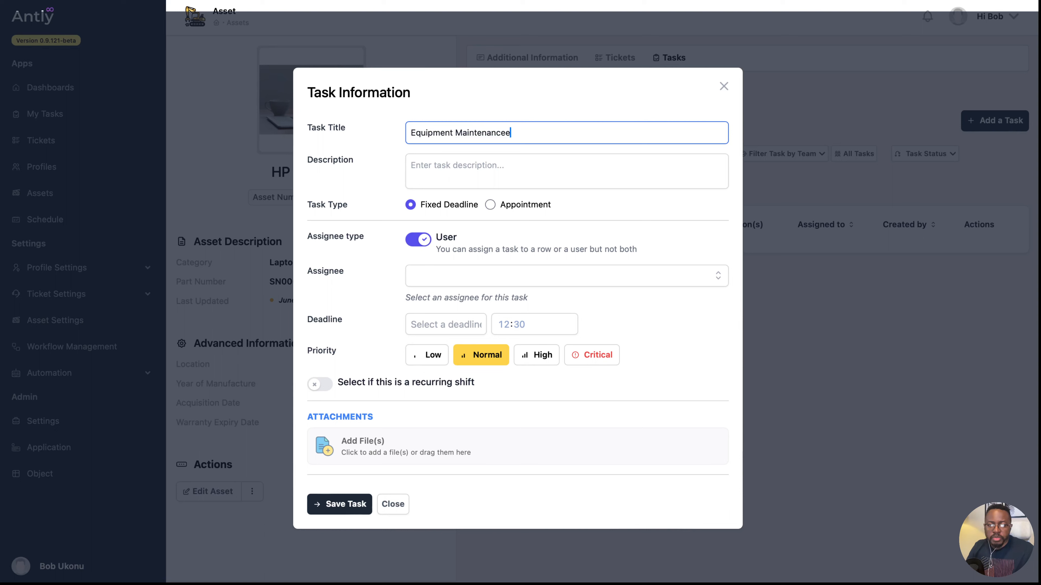
# - Enter the task description "Please update the anti-virus installation on this laptop"
pyautogui.click(475, 171)
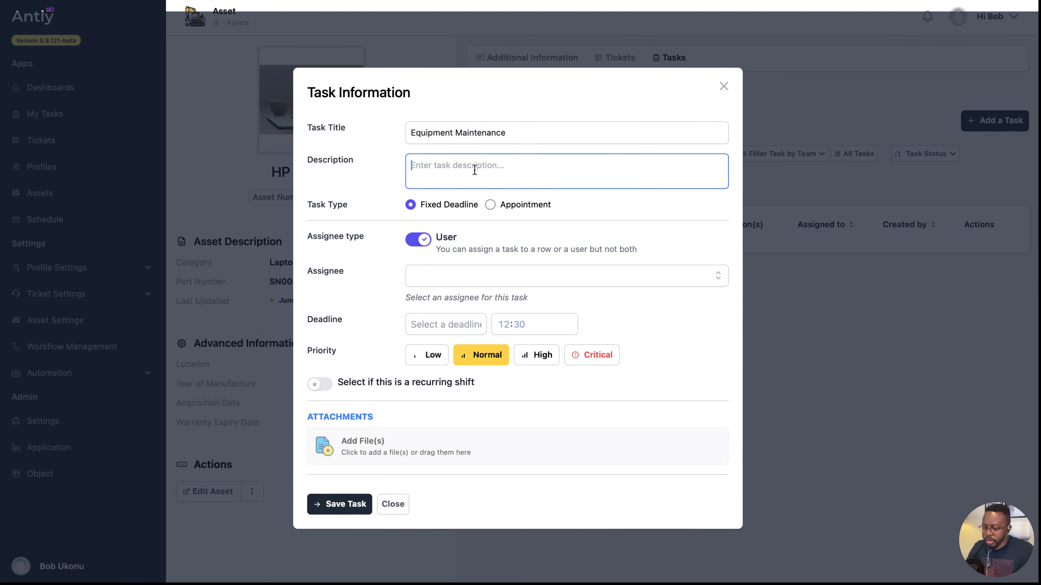
pyautogui.write('Please ')
pyautogui.write('update t')
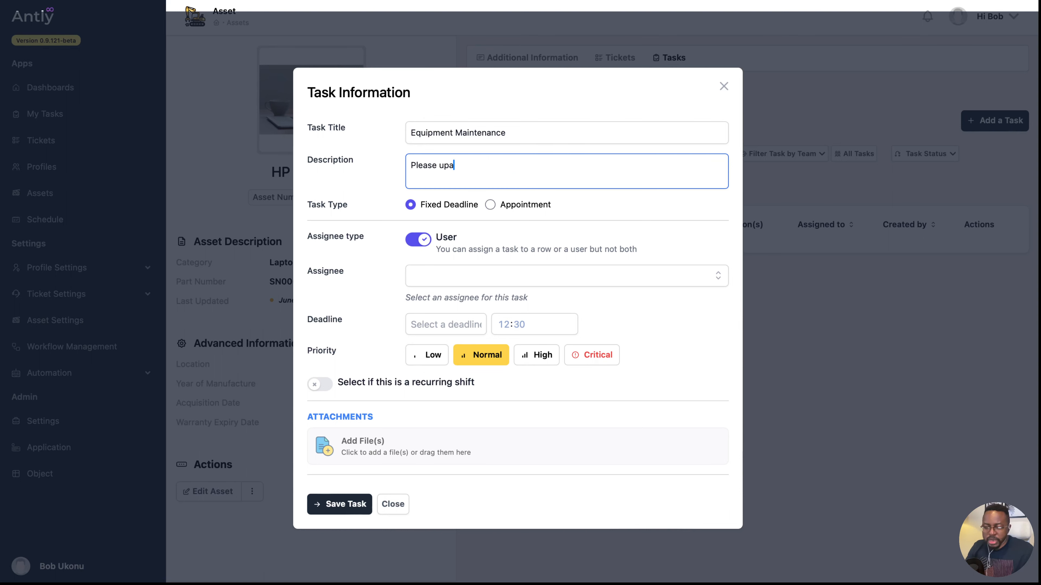
pyautogui.write('he ')
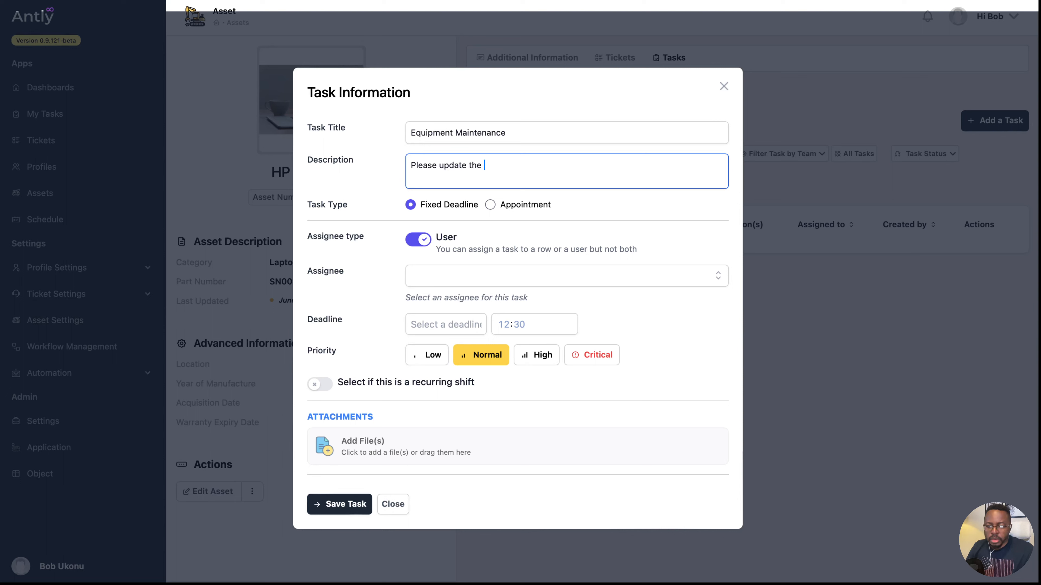
pyautogui.write('anti-virus')
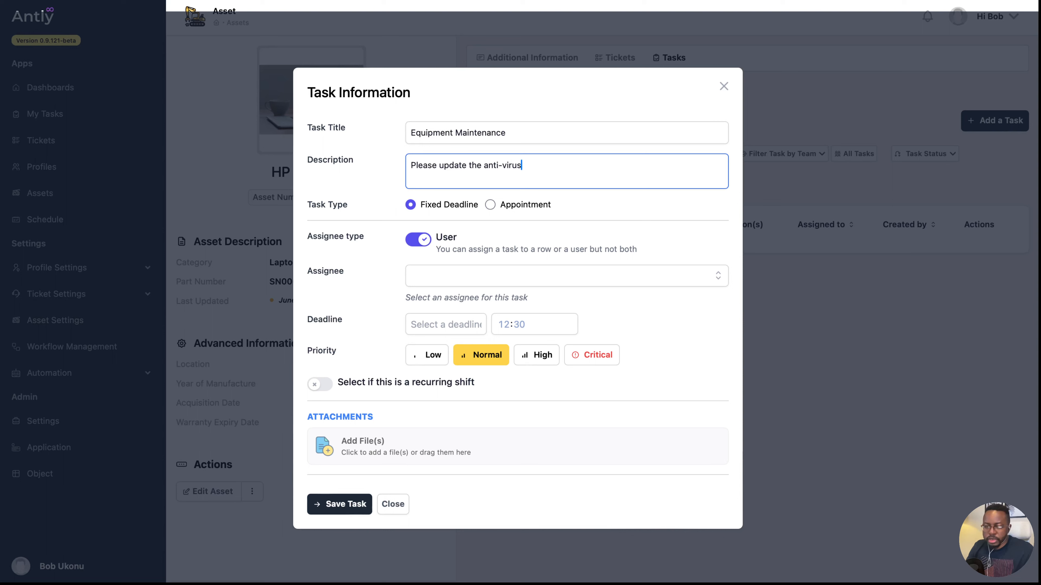
pyautogui.write(' instanll')
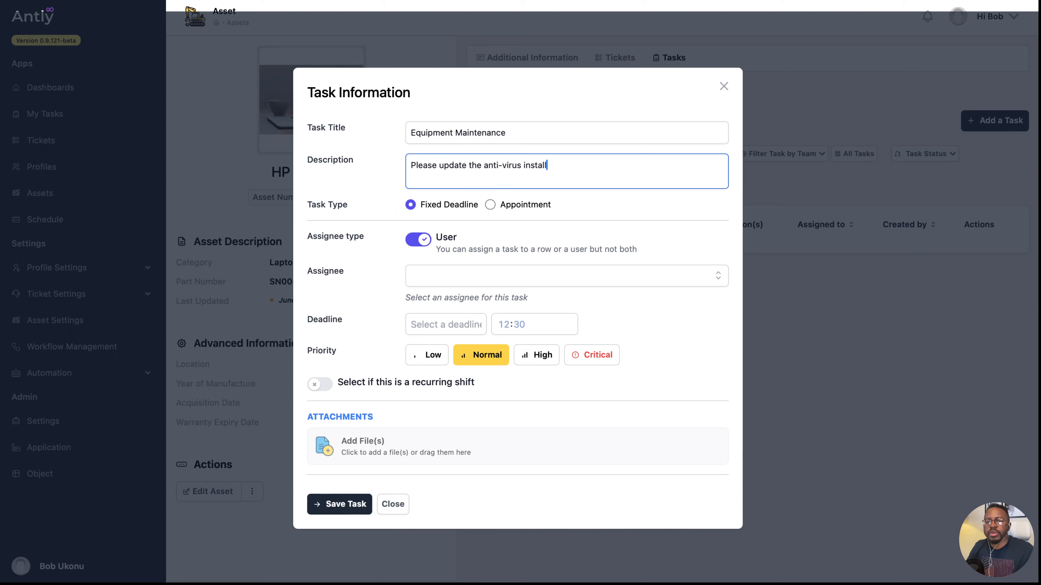
pyautogui.write('ation on this laptop')
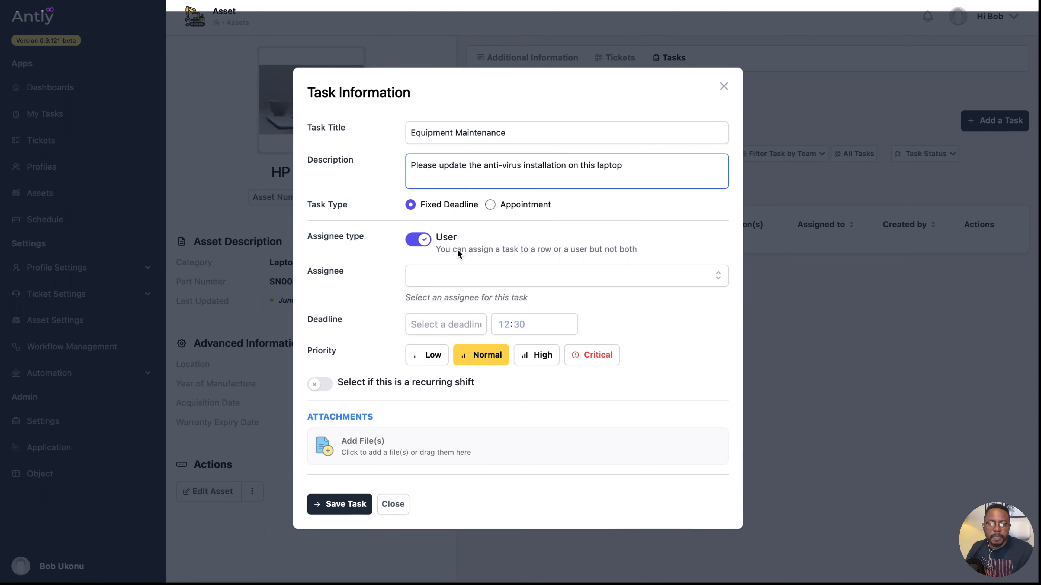
# - Make the task an Appointment on 2024-06-19, starting at 16:00 and ending at 17:30
pyautogui.click(490, 206)
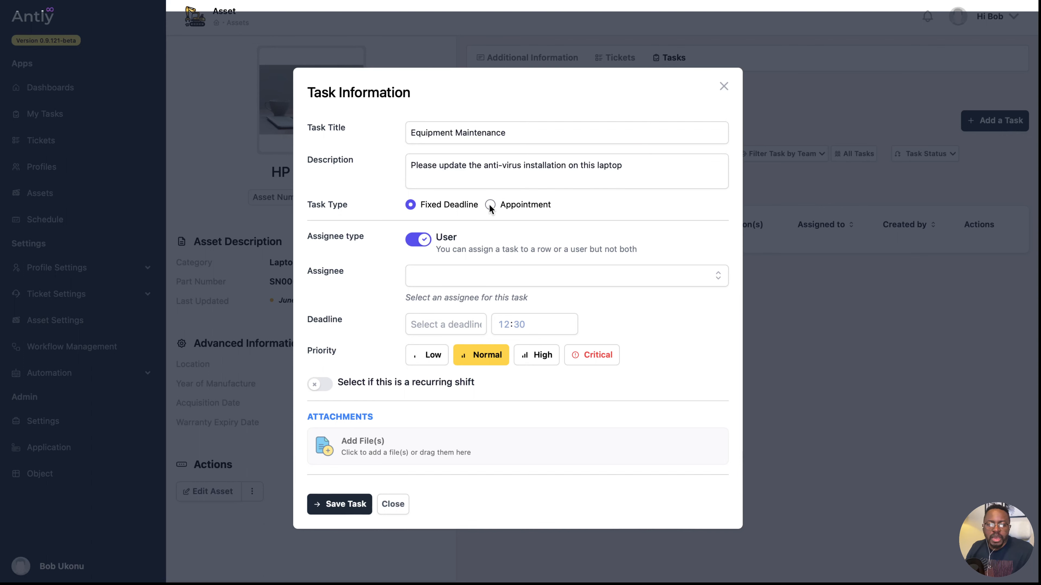
pyautogui.click(446, 328)
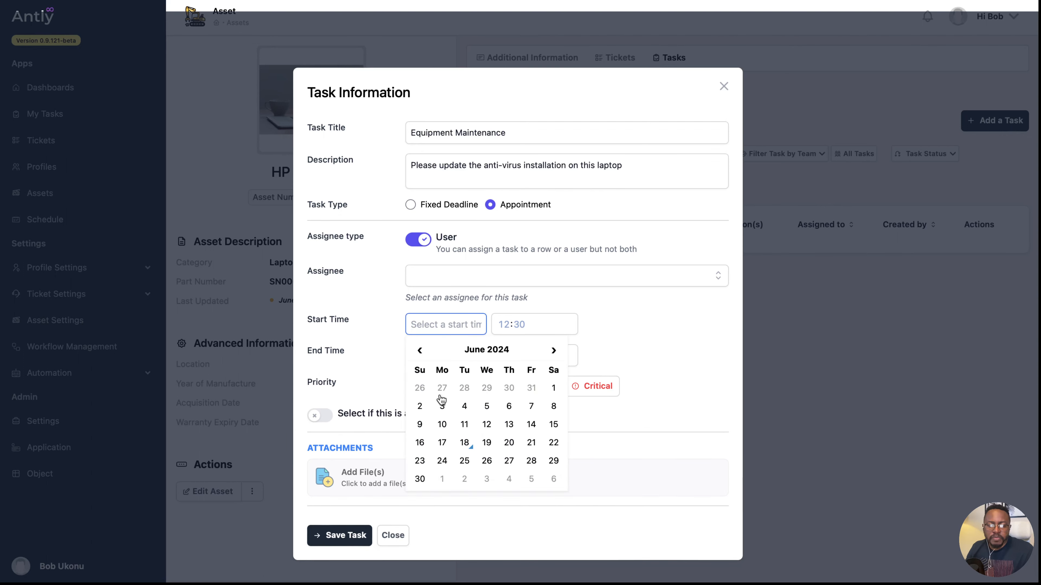
pyautogui.click(486, 444)
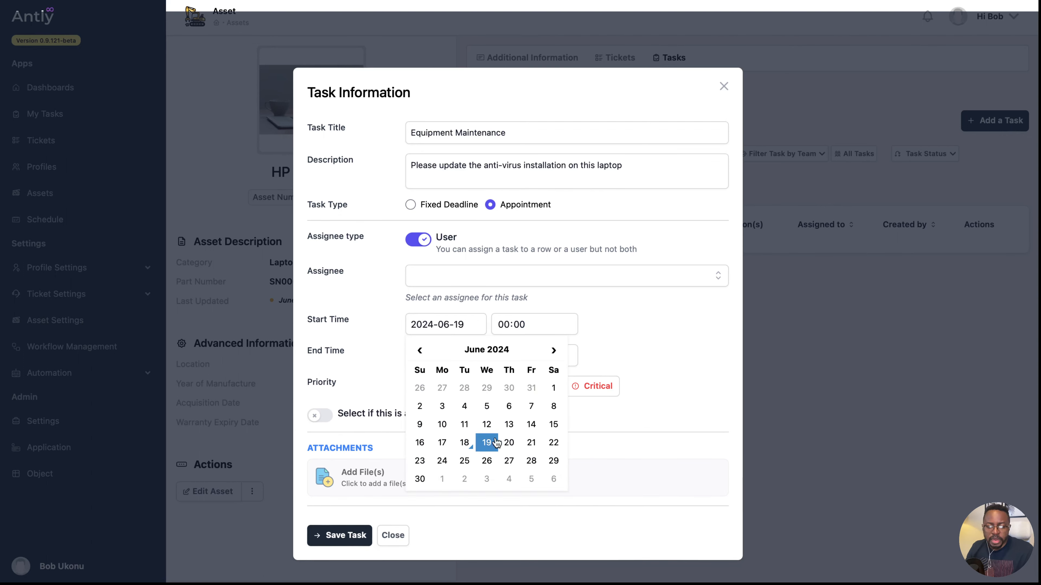
pyautogui.click(506, 328)
pyautogui.write('16')
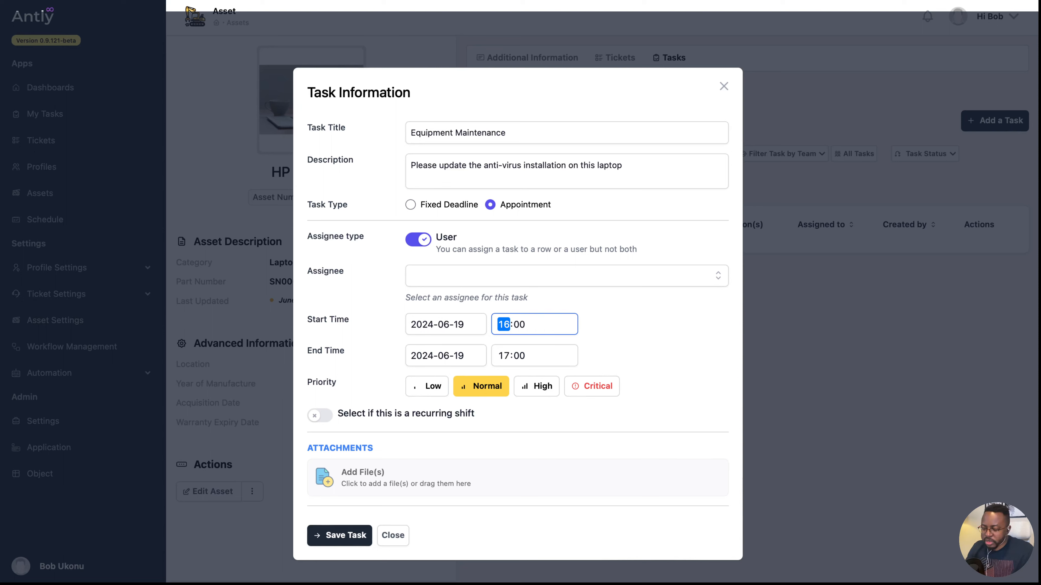
pyautogui.click(518, 356)
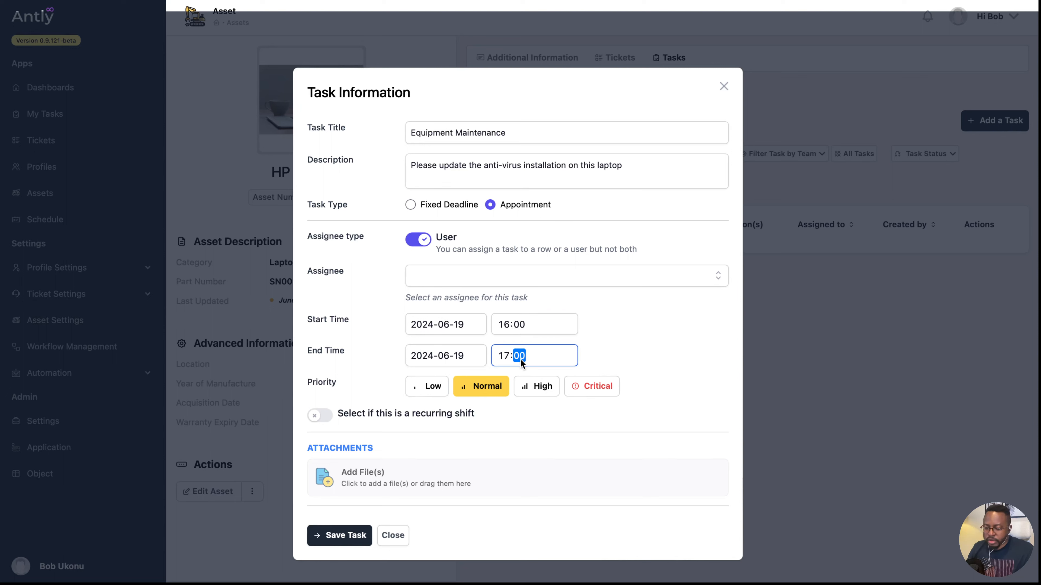
pyautogui.write('3')
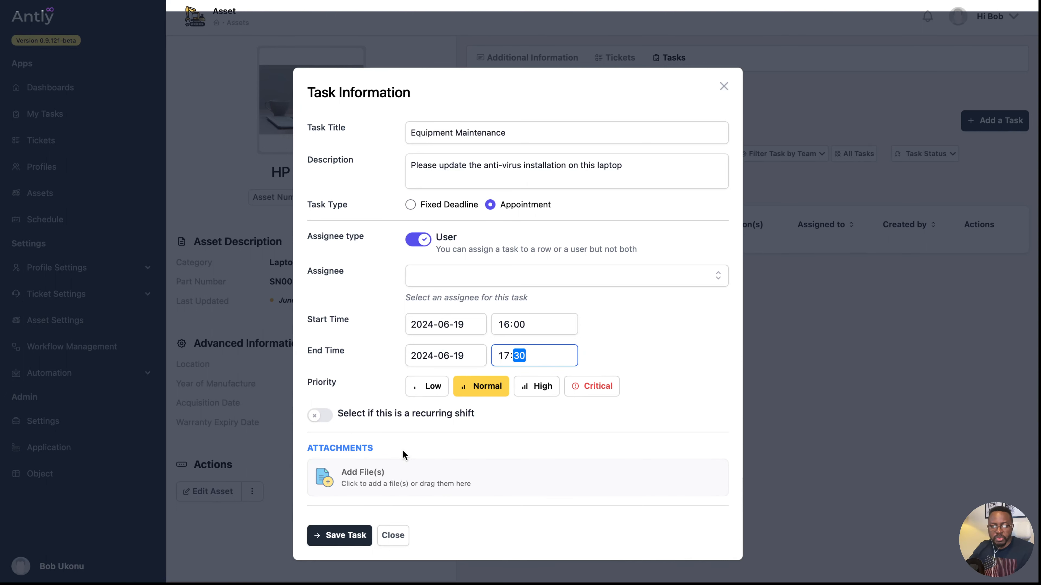
# - Assign the maintenance task to the signed-in user, save it and close the task form
pyautogui.click(467, 274)
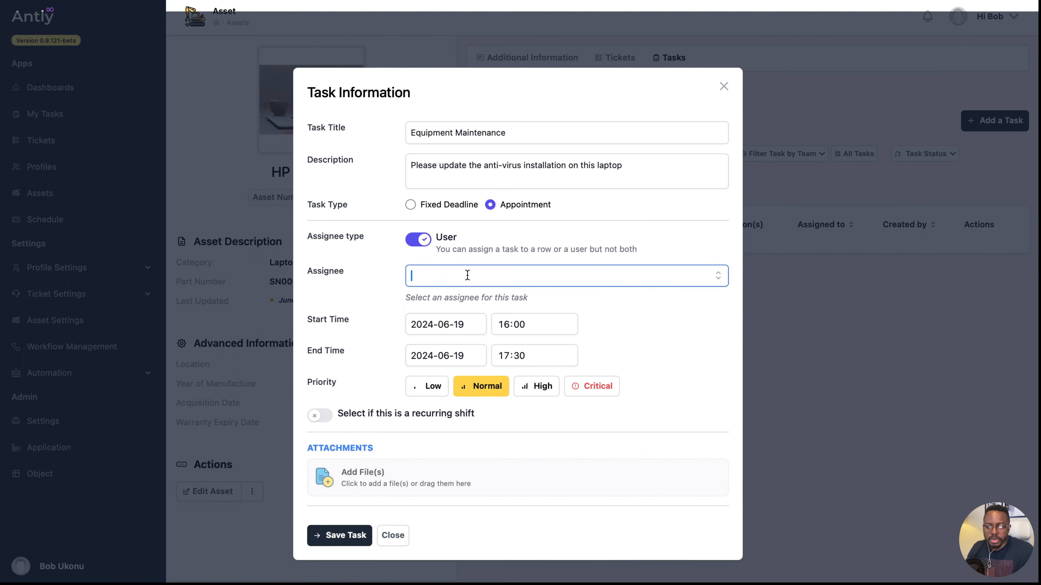
pyautogui.write('bob')
pyautogui.click(448, 322)
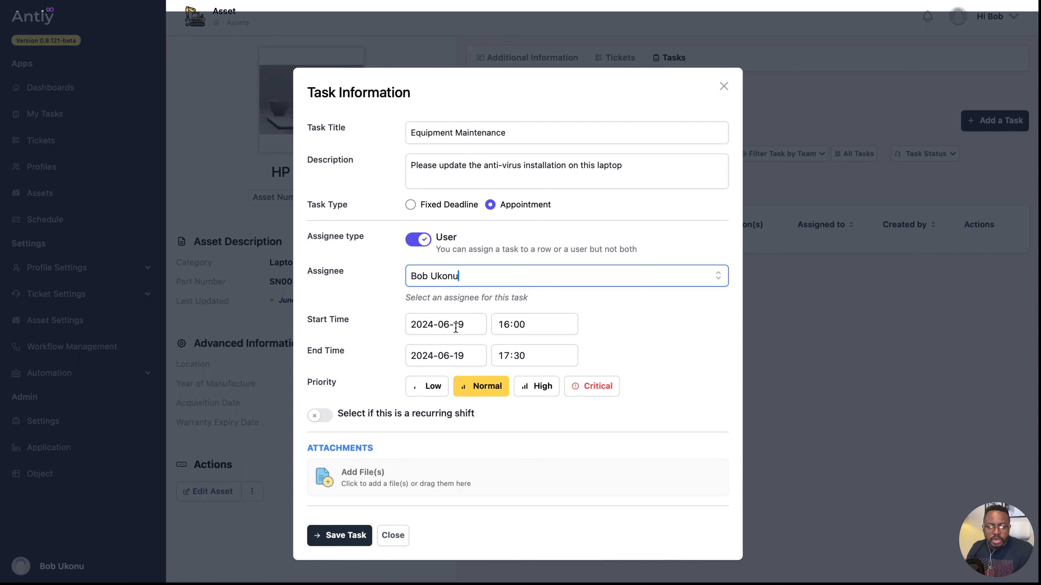
pyautogui.click(351, 545)
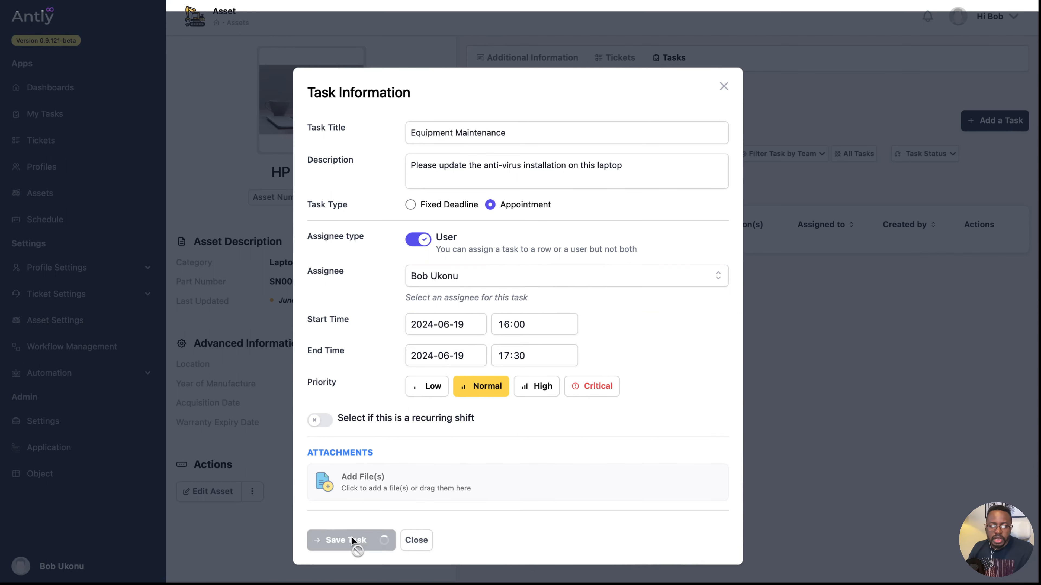
pyautogui.click(721, 86)
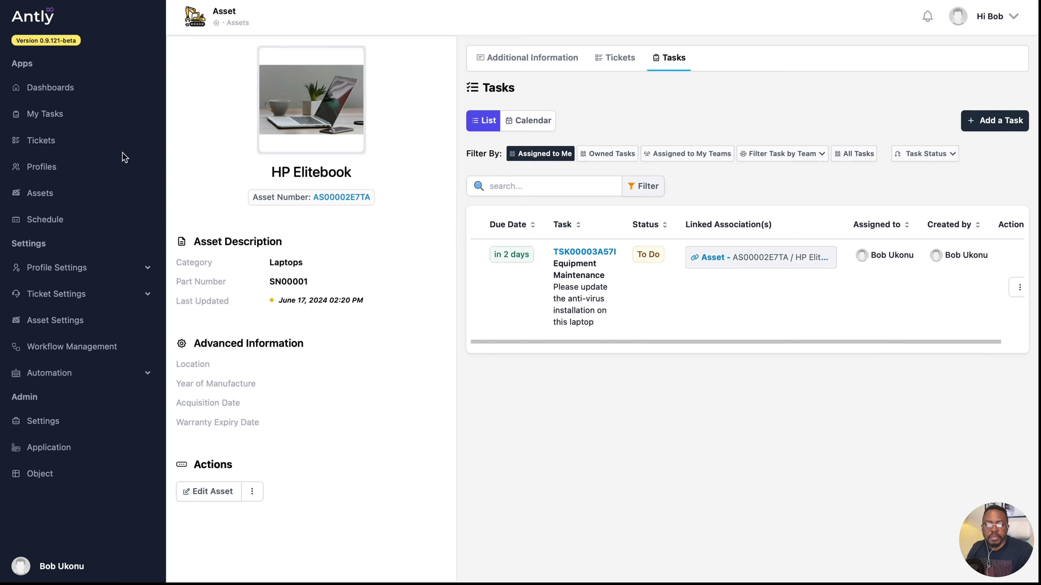
# - Open the My Tasks list
pyautogui.click(46, 115)
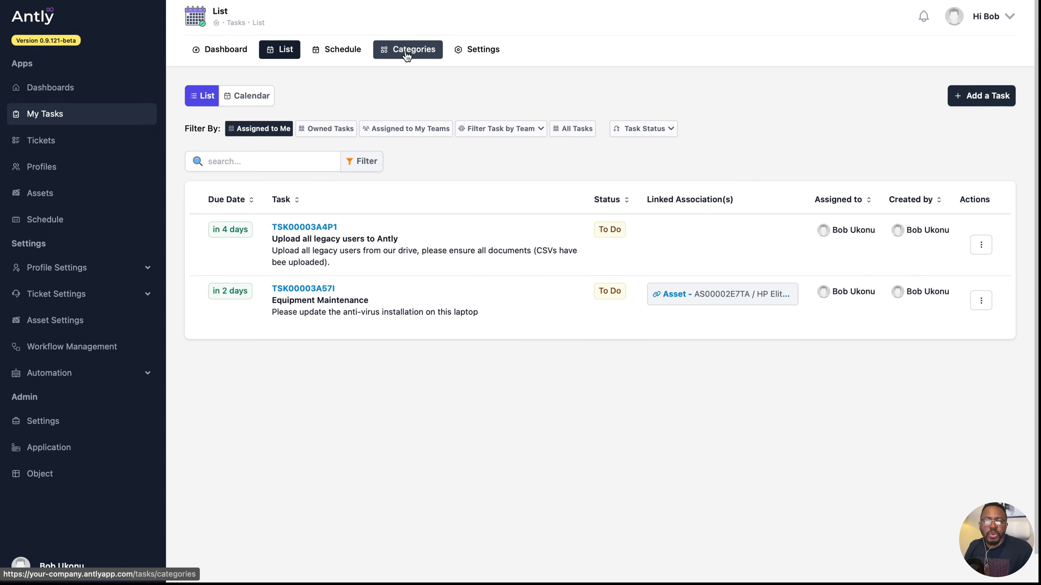
pyautogui.click(981, 101)
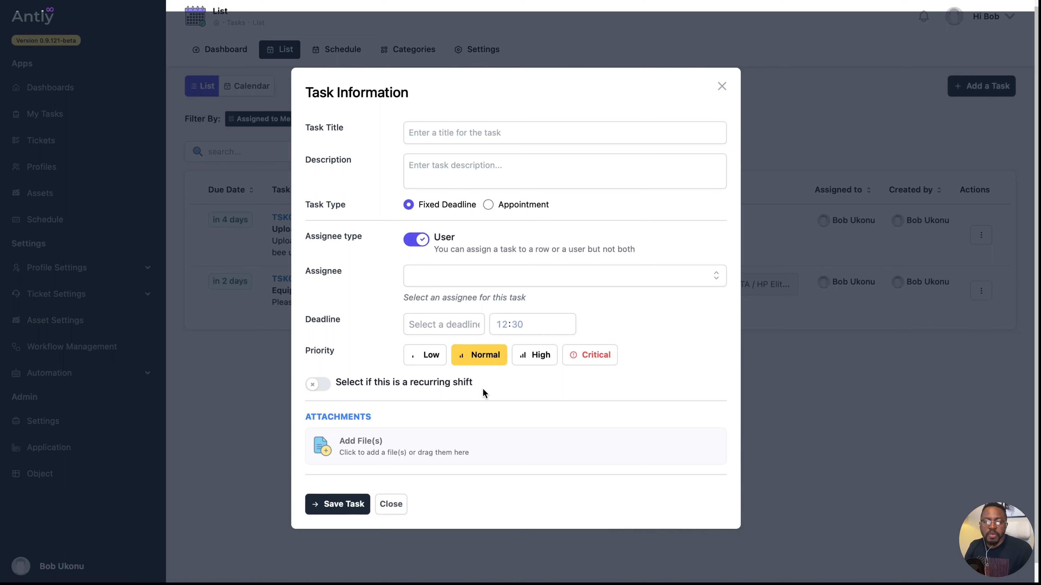
pyautogui.click(435, 172)
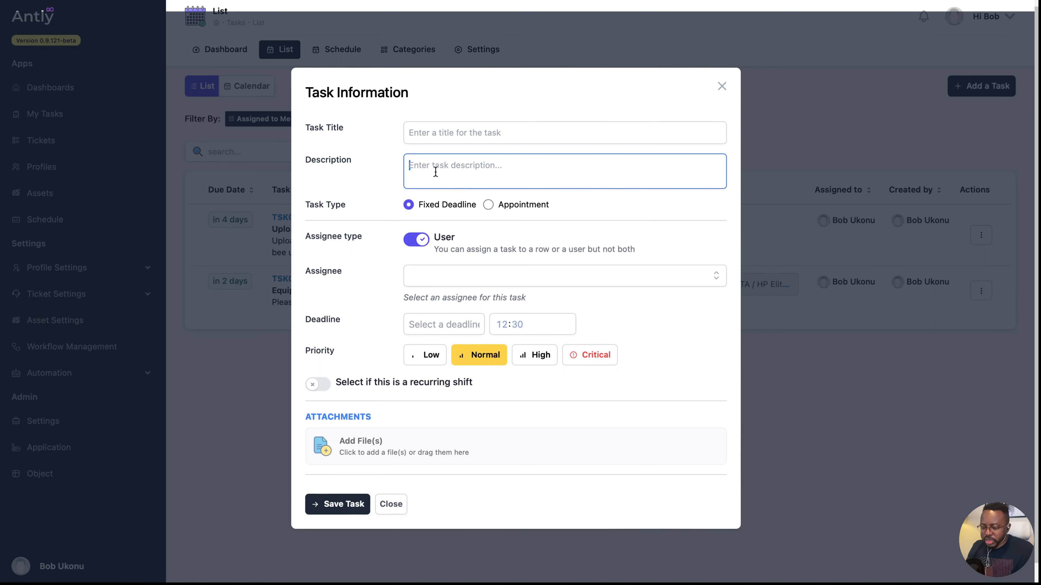
pyautogui.write('Pleas')
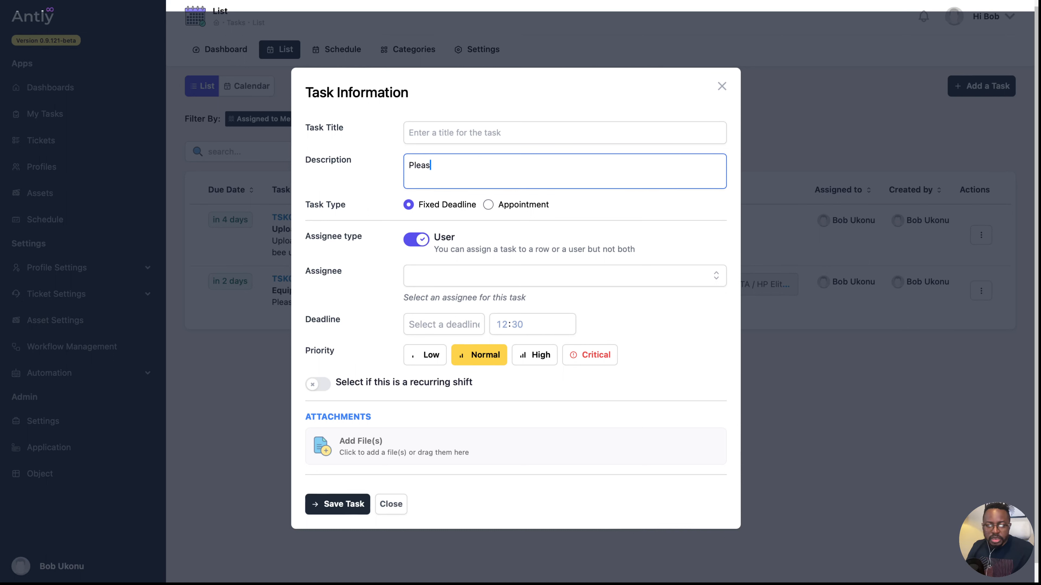
pyautogui.write('e issue ')
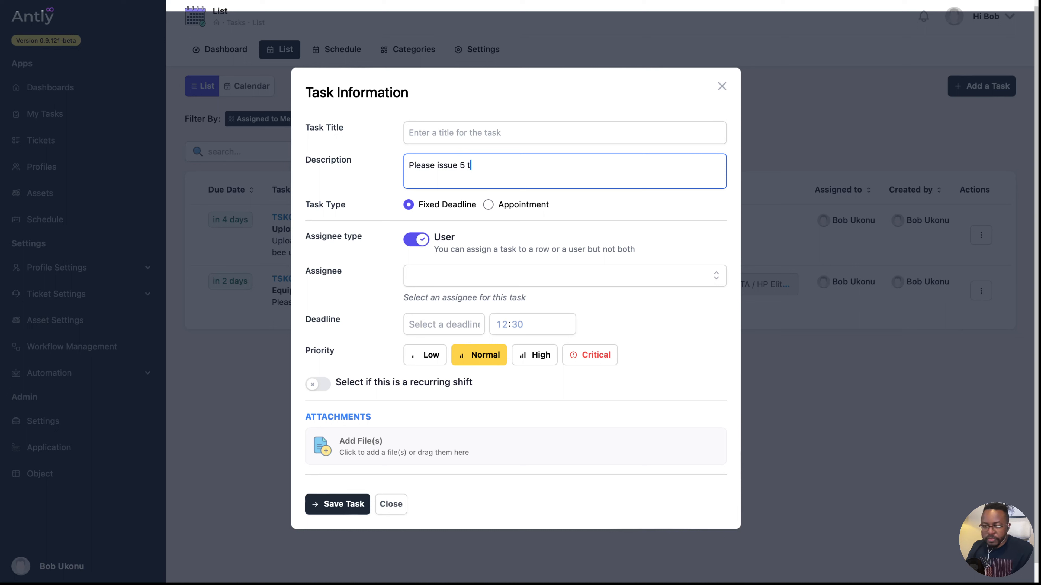
pyautogui.write('5 t')
pyautogui.press('BackSpace')
pyautogui.press('BackSpace')
pyautogui.press('BackSpace')
pyautogui.write('2 tablets ')
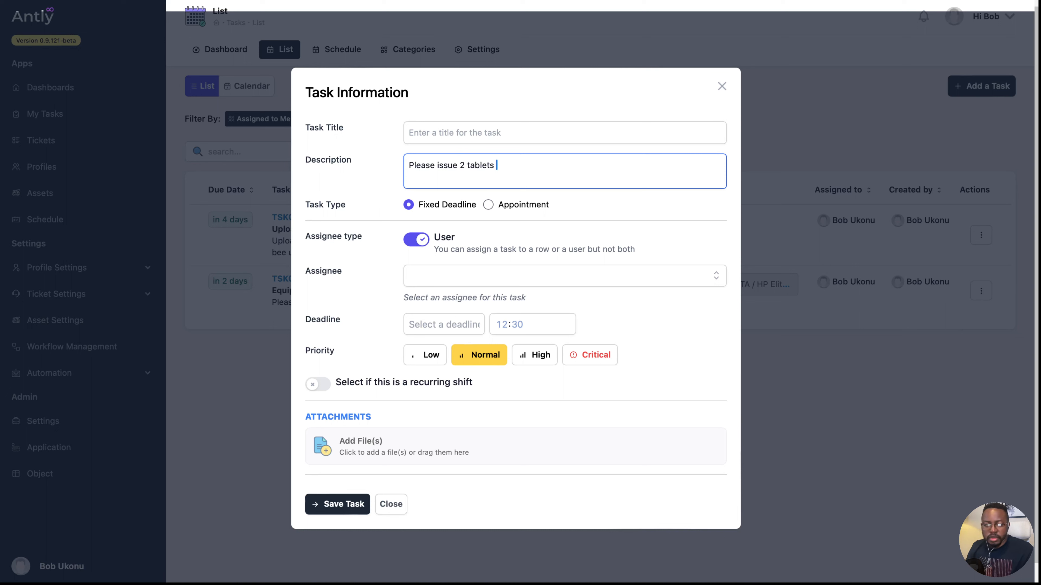
pyautogui.write('of paracetamolt')
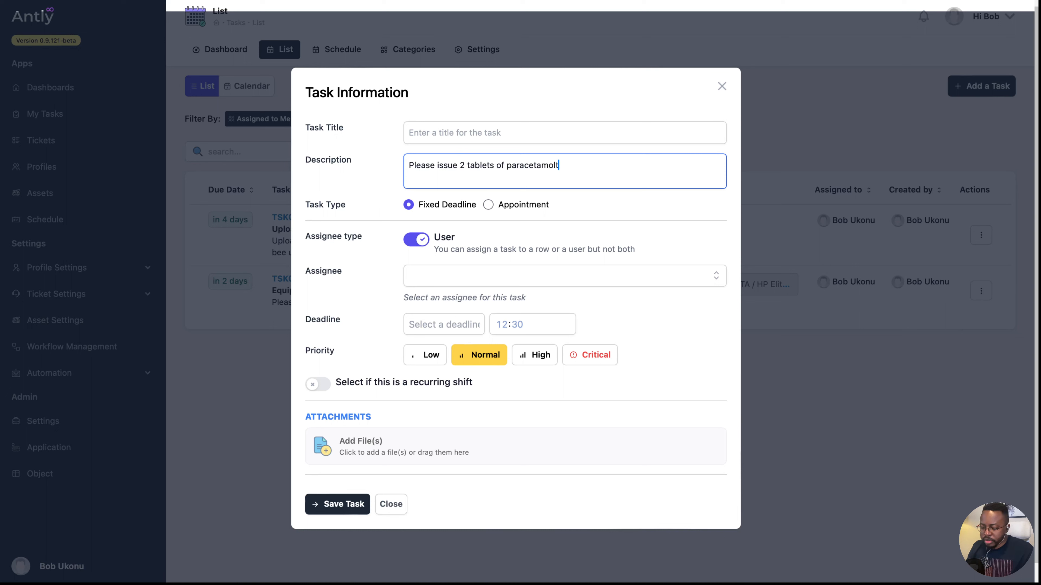
pyautogui.write('amol to ')
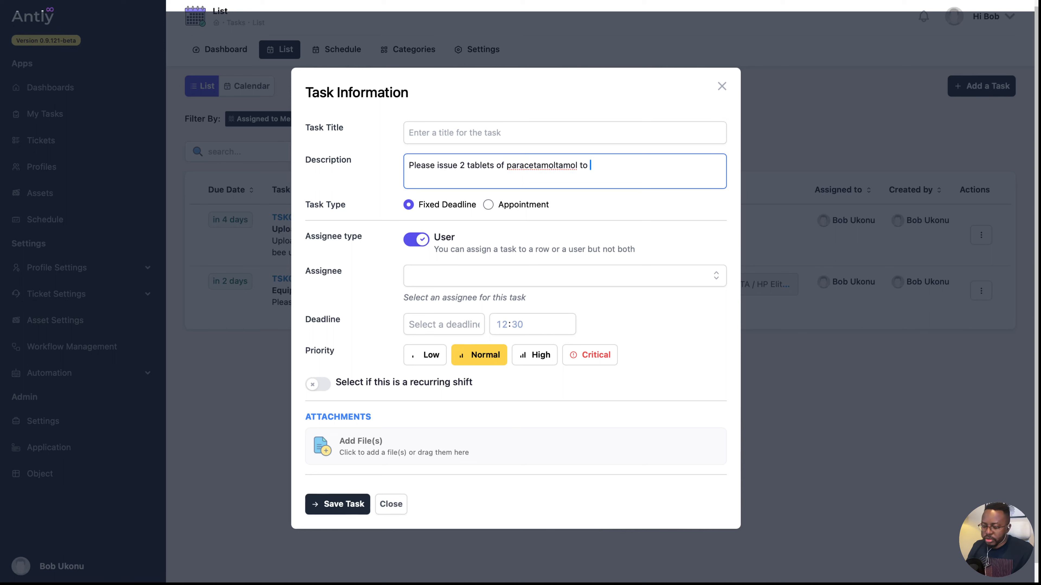
pyautogui.write('this patient')
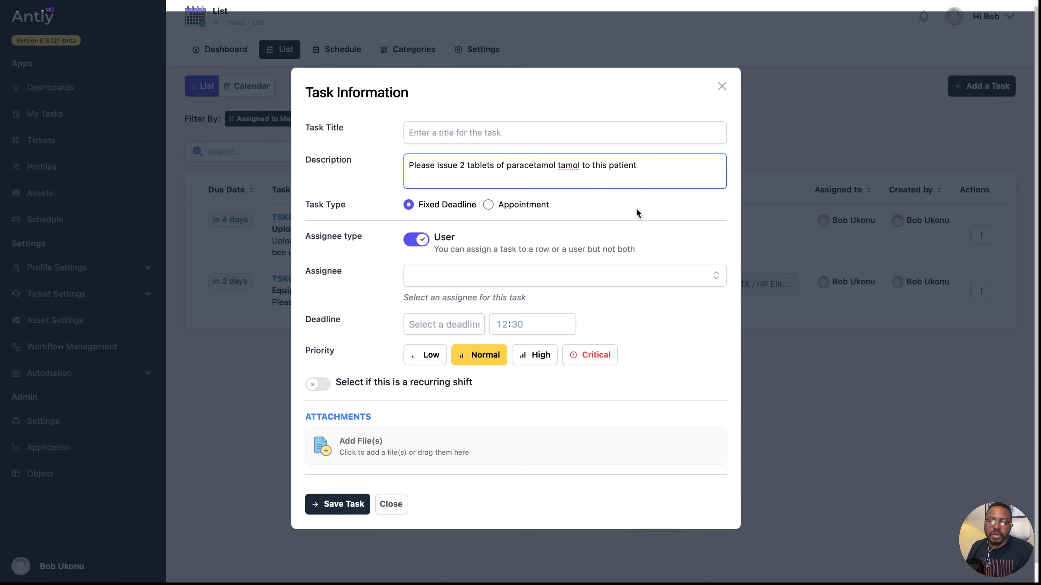
pyautogui.doubleClick(568, 165)
pyautogui.press('BackSpace')
pyautogui.press('BackSpace')
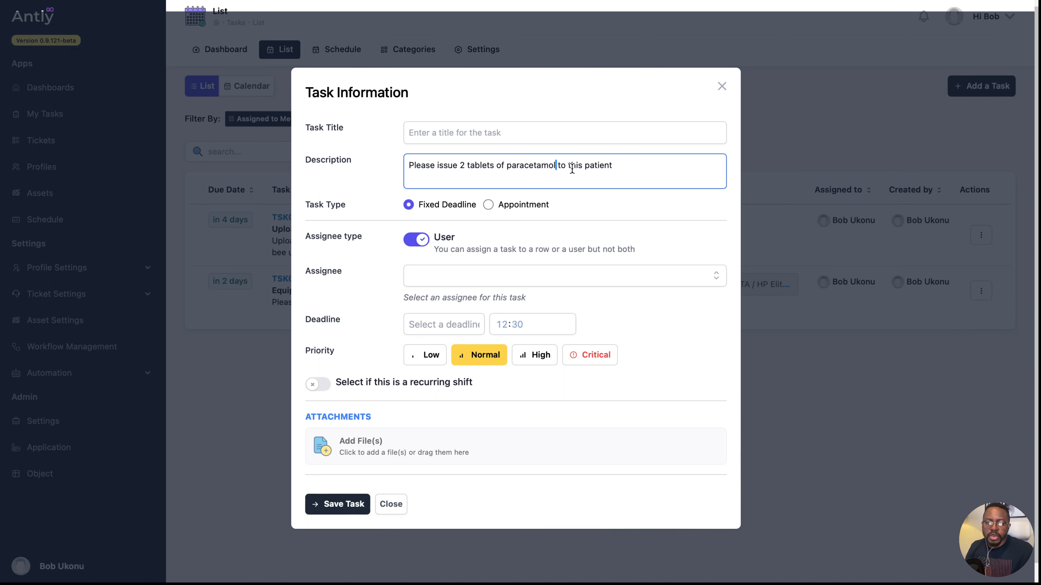
pyautogui.click(582, 165)
pyautogui.press('BackSpace')
pyautogui.press('BackSpace')
pyautogui.write('e')
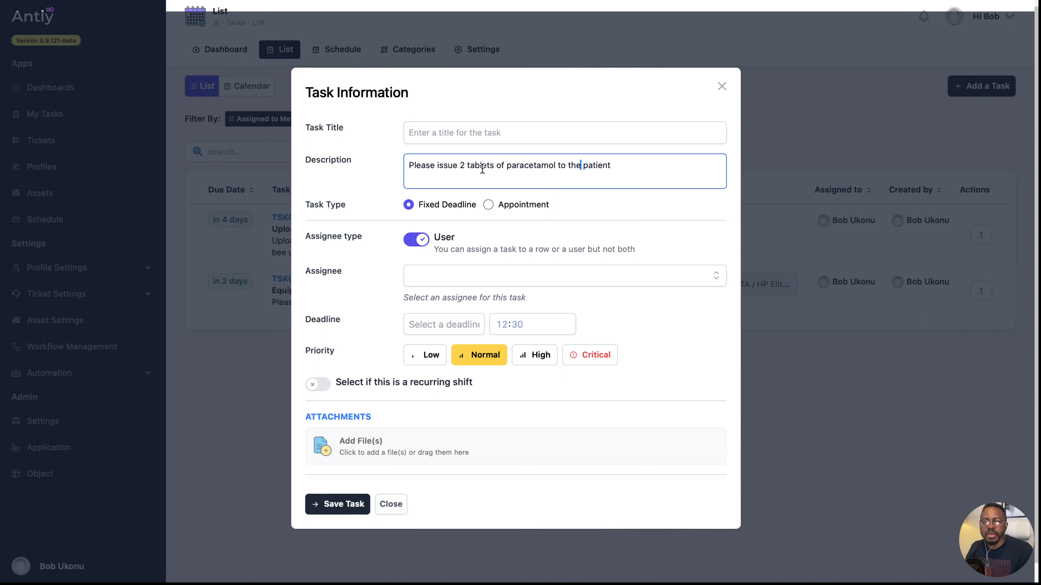
pyautogui.doubleClick(493, 164)
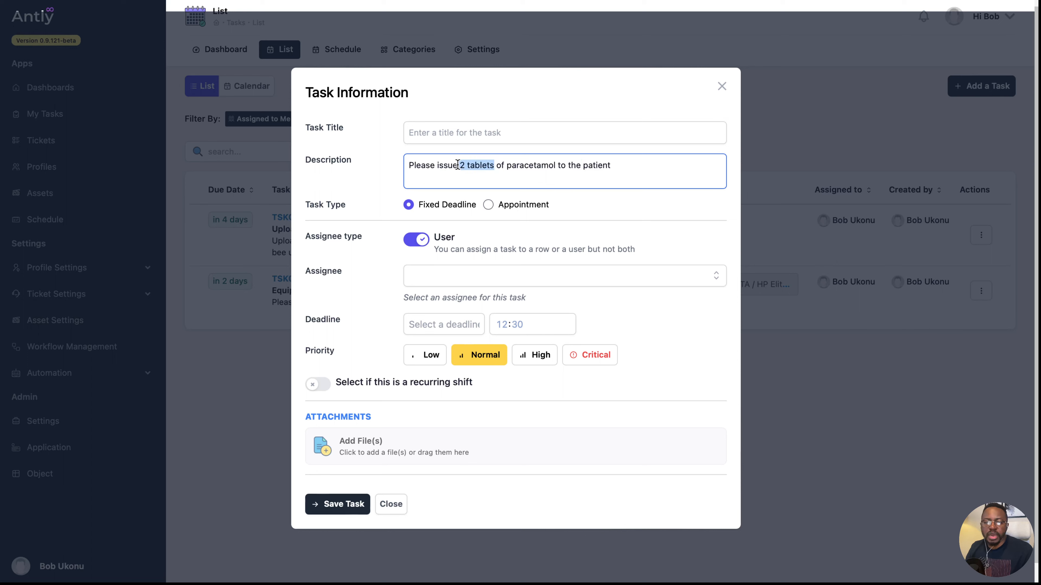
pyautogui.tripleClick(615, 166)
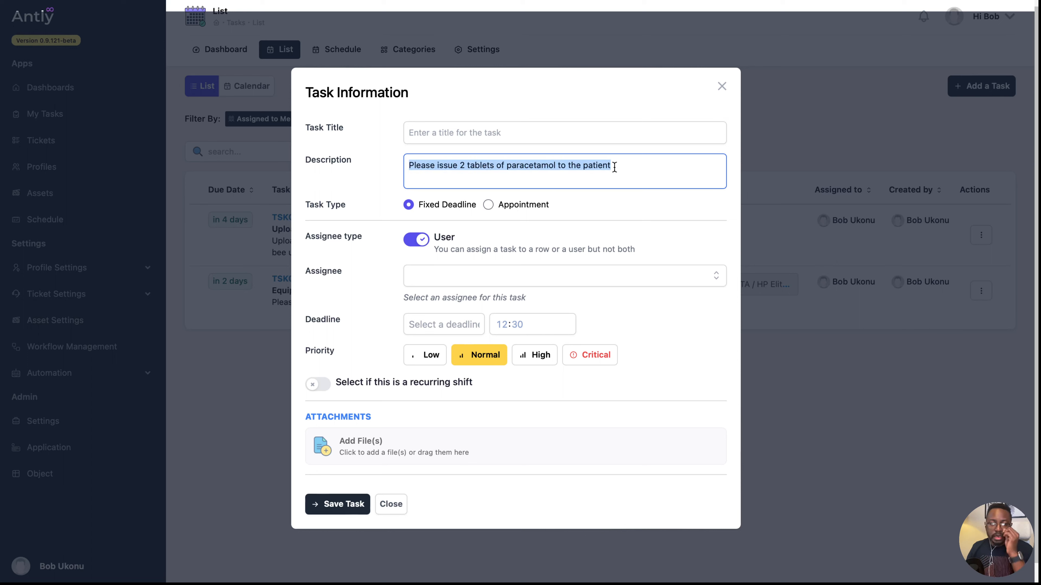
pyautogui.press('BackSpace')
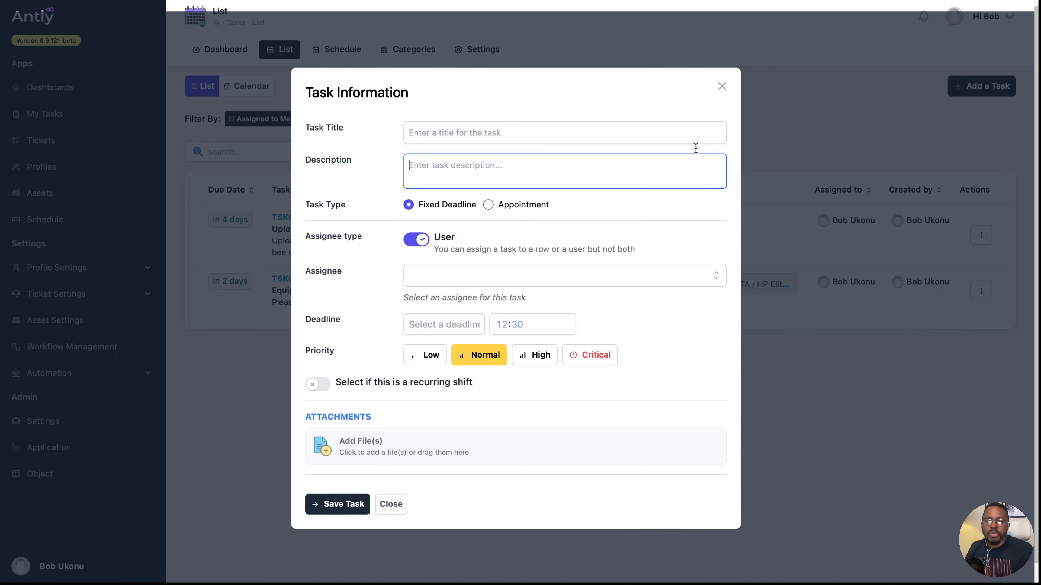
pyautogui.click(721, 86)
# - Start a new task category under the task categories and name it "Medication Administration"
pyautogui.click(395, 53)
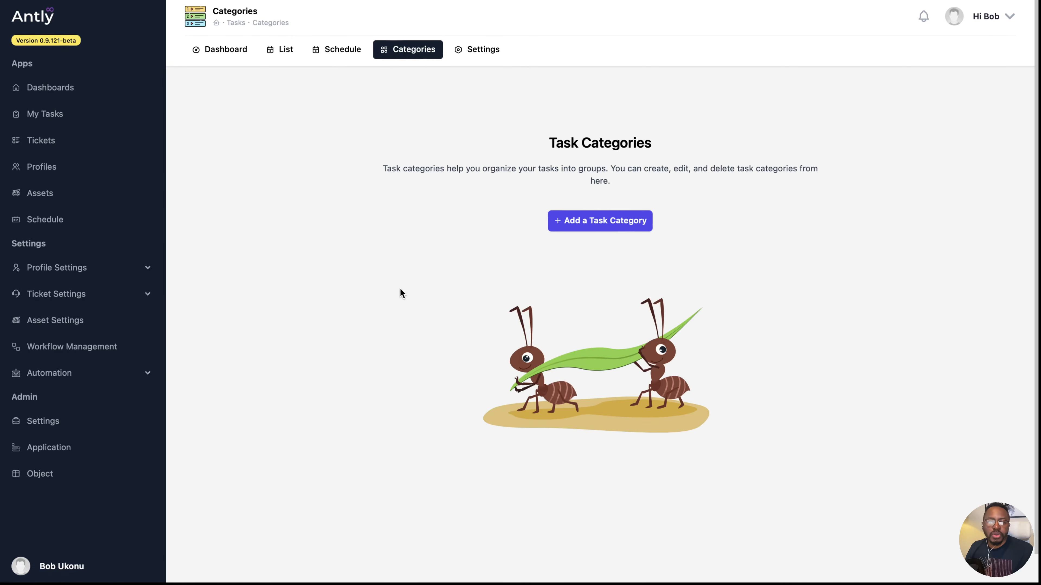
pyautogui.click(564, 228)
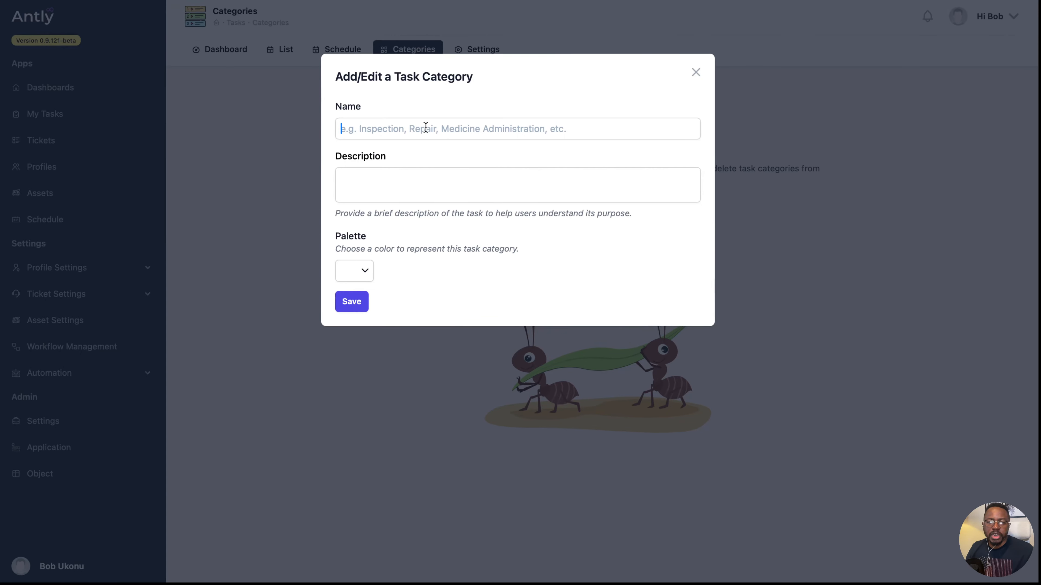
pyautogui.write('Medica')
pyautogui.press('BackSpace')
pyautogui.press('BackSpace')
pyautogui.press('BackSpace')
pyautogui.write('d')
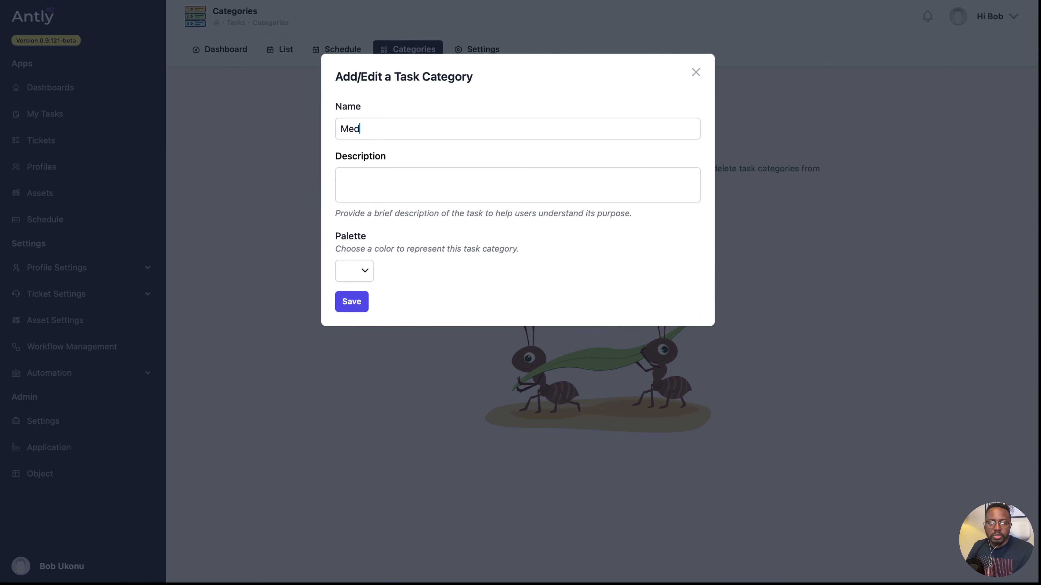
pyautogui.write('ication Administrationeration')
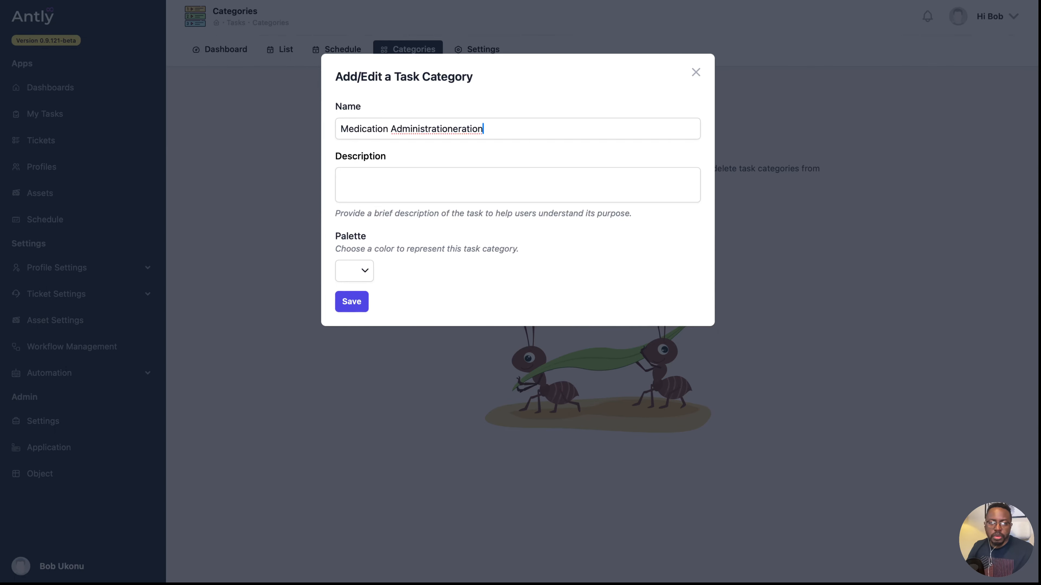
pyautogui.press('BackSpace')
pyautogui.press('BackSpace')
pyautogui.press('BackSpace')
pyautogui.press('BackSpace')
pyautogui.press('BackSpace')
pyautogui.press('BackSpace')
pyautogui.press('BackSpace')
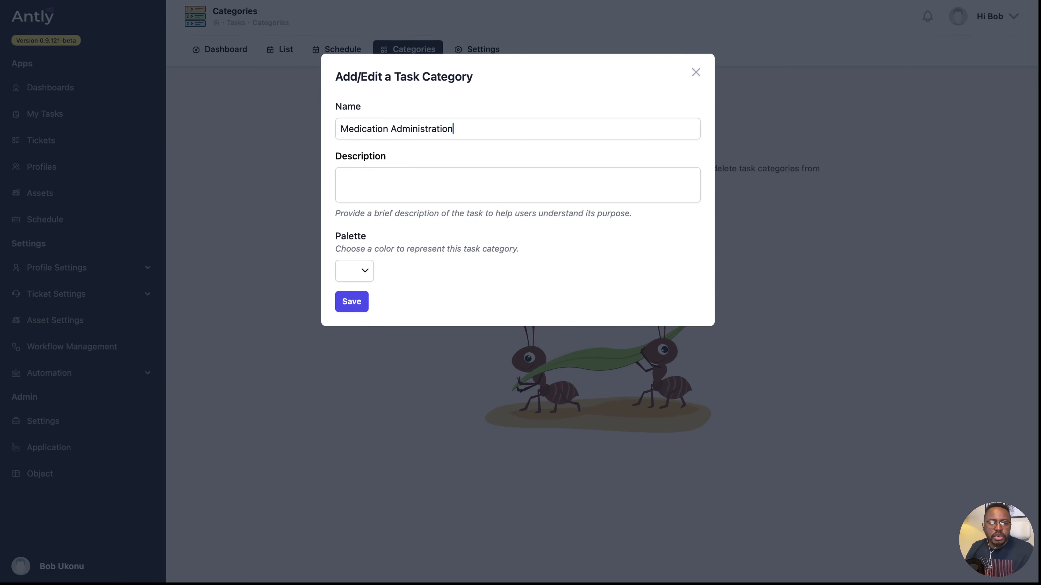
# - Give the new task category a red colour and save it without a description
pyautogui.click(383, 188)
pyautogui.click(364, 271)
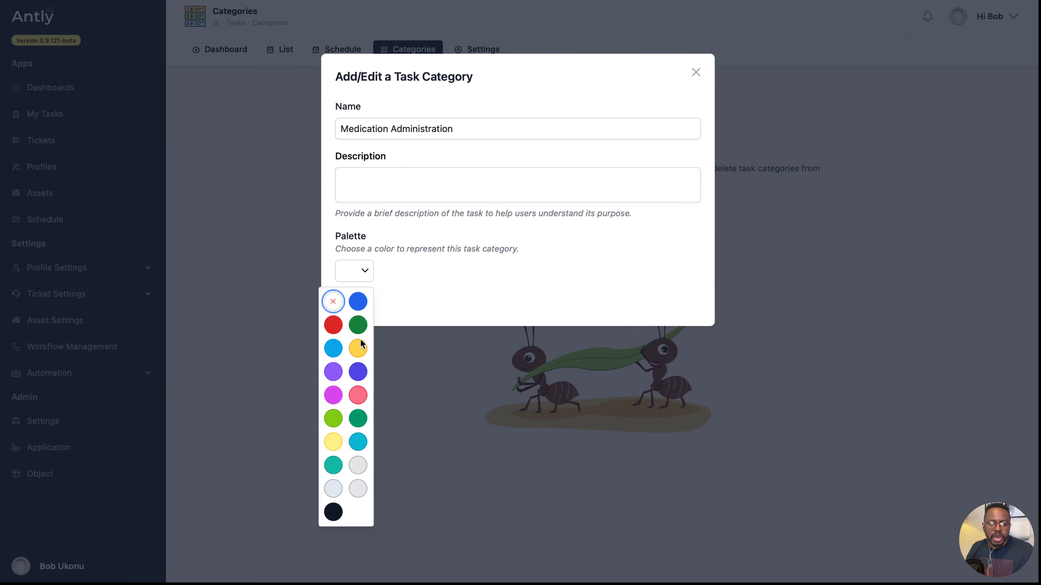
pyautogui.click(338, 325)
pyautogui.click(355, 301)
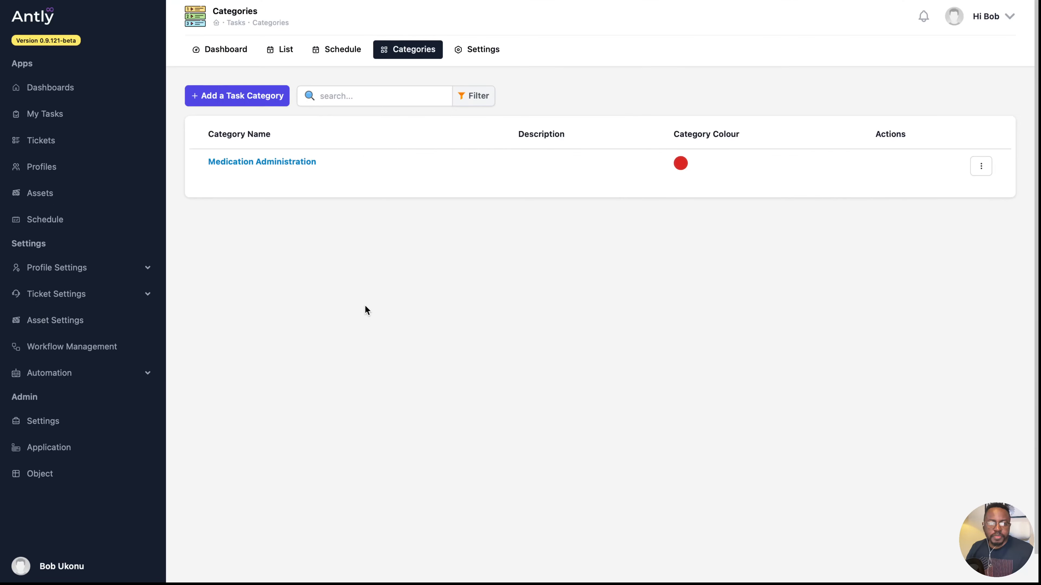
# - Add a form section named "Medication Detail" to the Medication Administration category and save it
pyautogui.click(285, 166)
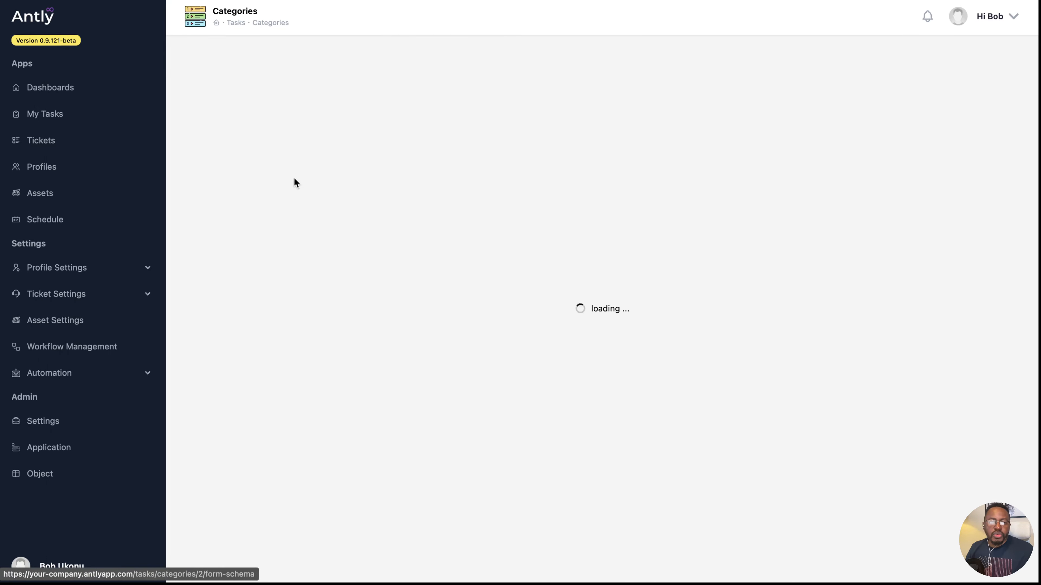
pyautogui.click(238, 92)
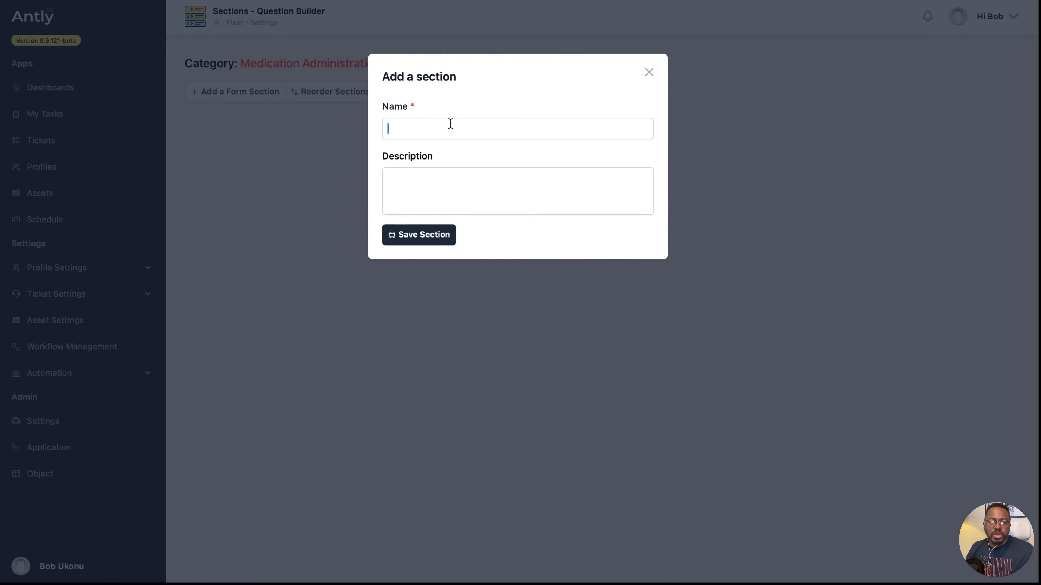
pyautogui.write('Medication ')
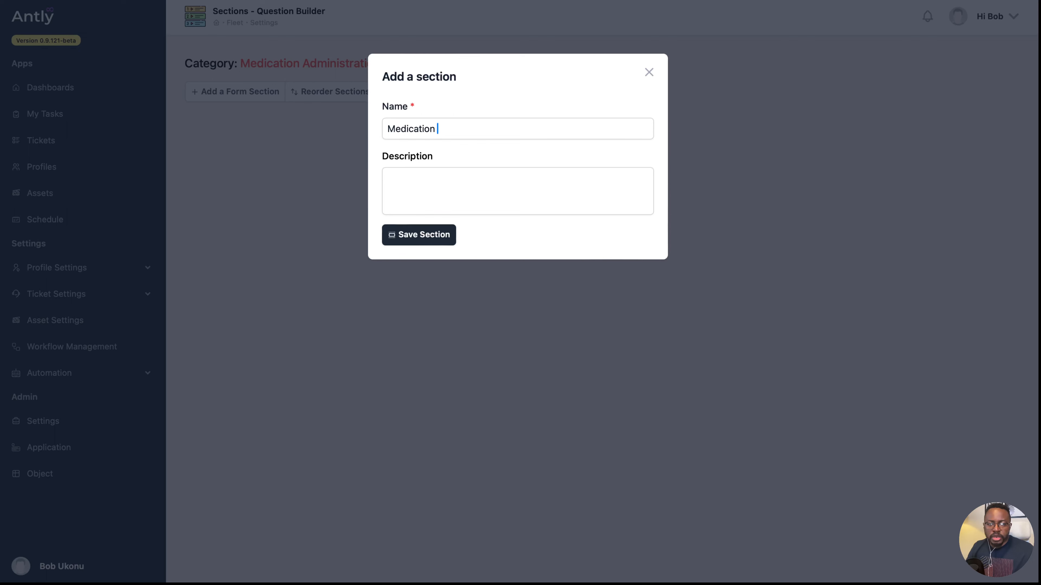
pyautogui.write('Detail')
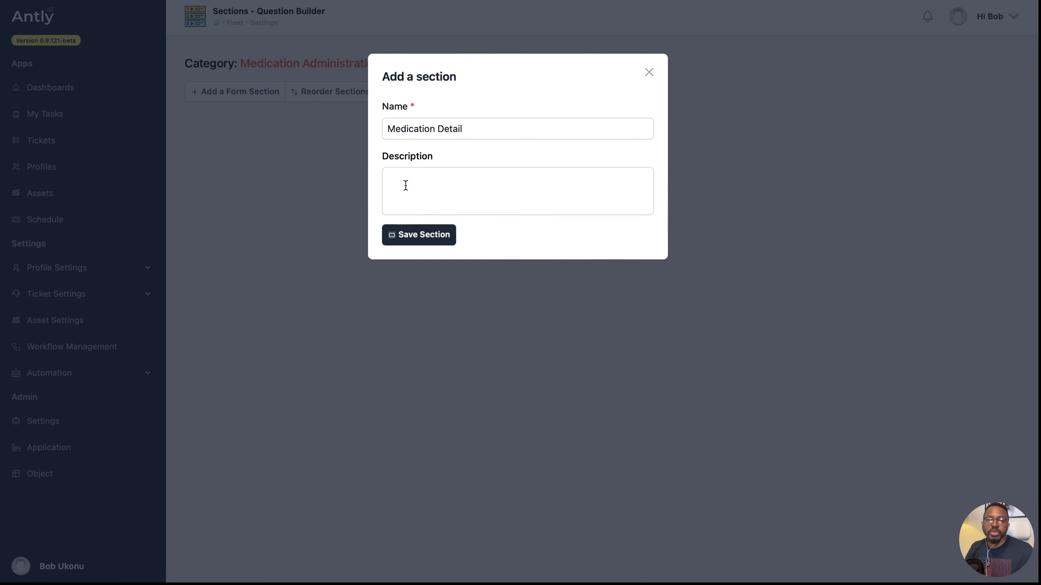
pyautogui.click(424, 236)
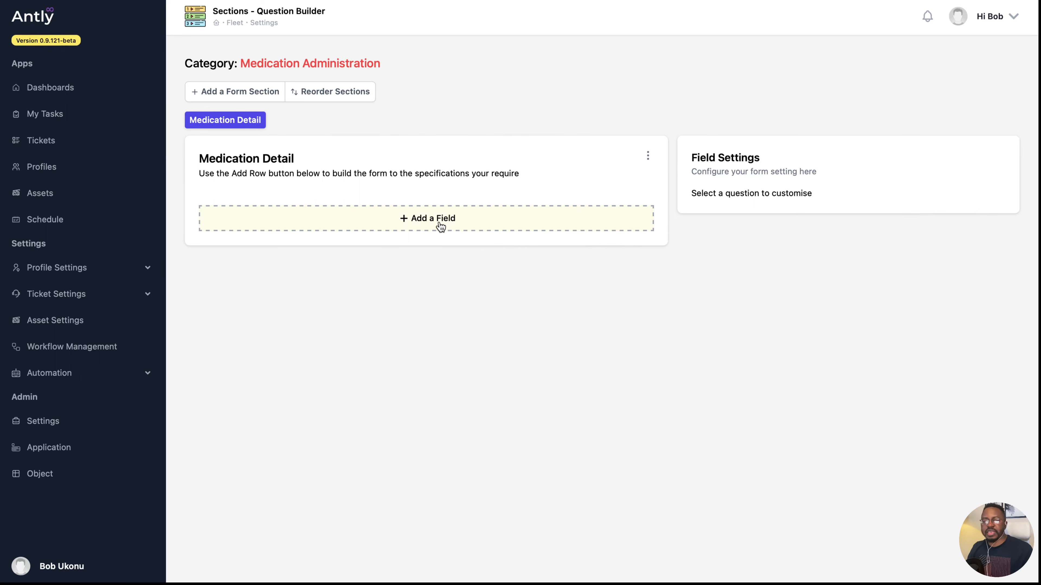
# - Add a Short Text field titled "Name of Medication" to the Medication Detail section and save its settings
pyautogui.click(440, 227)
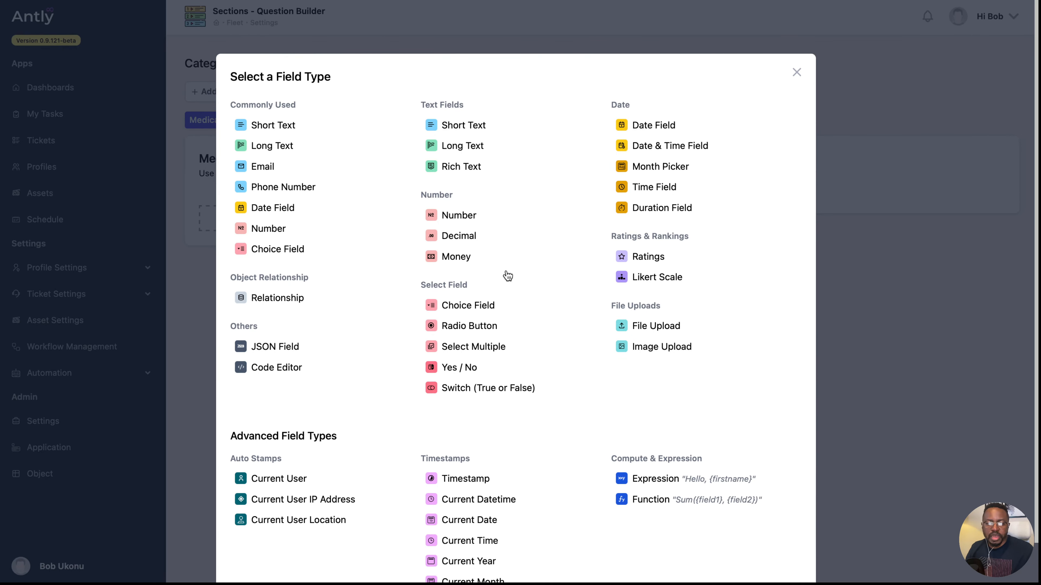
pyautogui.click(462, 124)
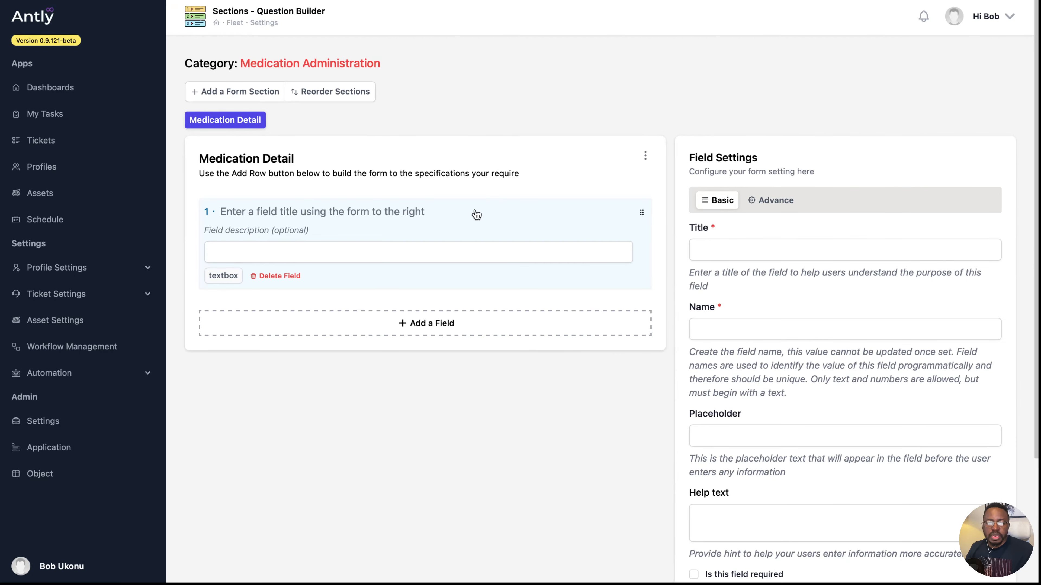
pyautogui.click(737, 245)
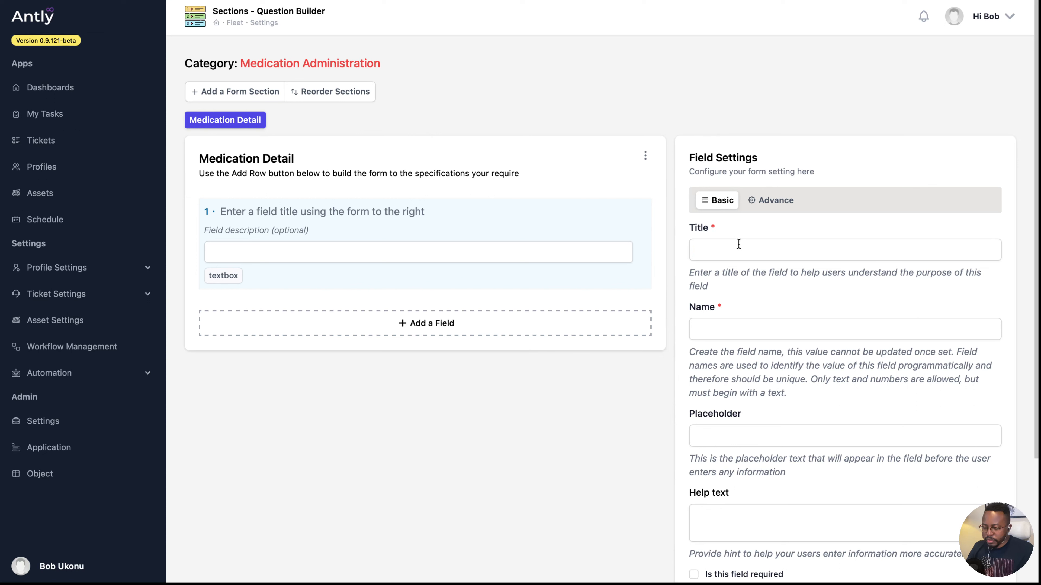
pyautogui.click(738, 249)
pyautogui.write('Medica')
pyautogui.press('super+a')
pyautogui.write('N')
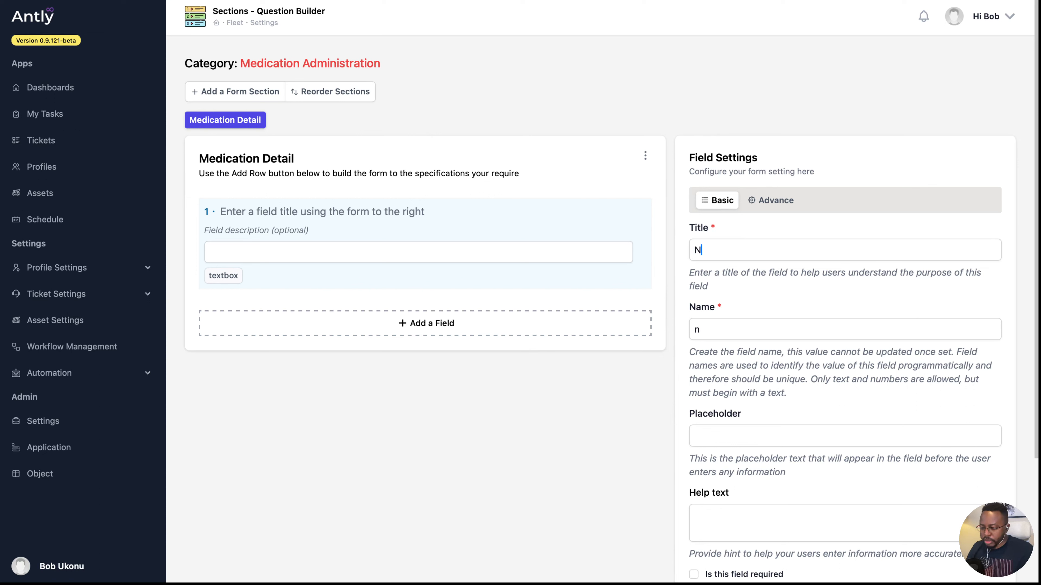
pyautogui.write('ame of Medication')
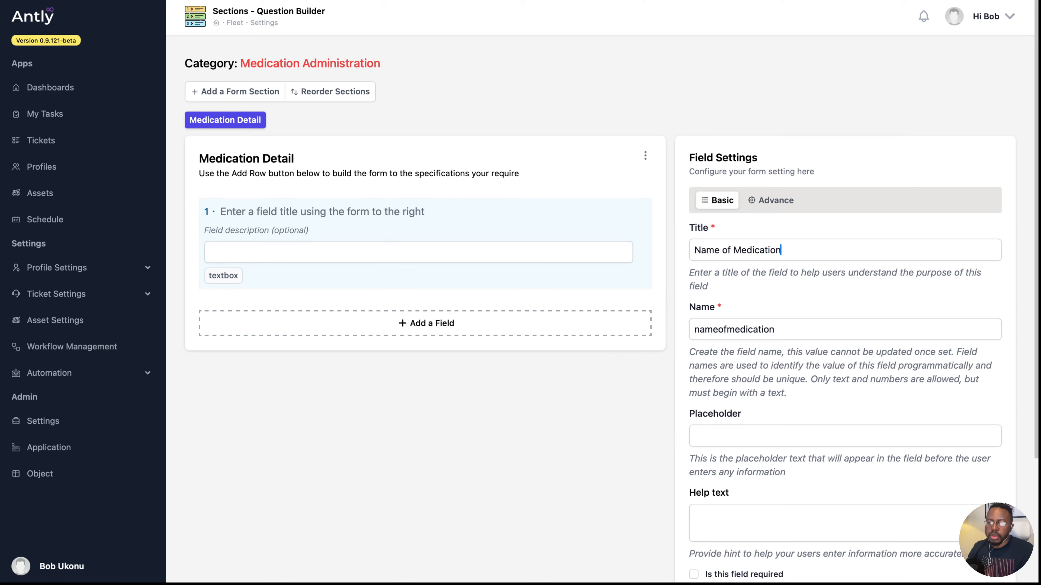
pyautogui.scroll(-4, 787, 362)
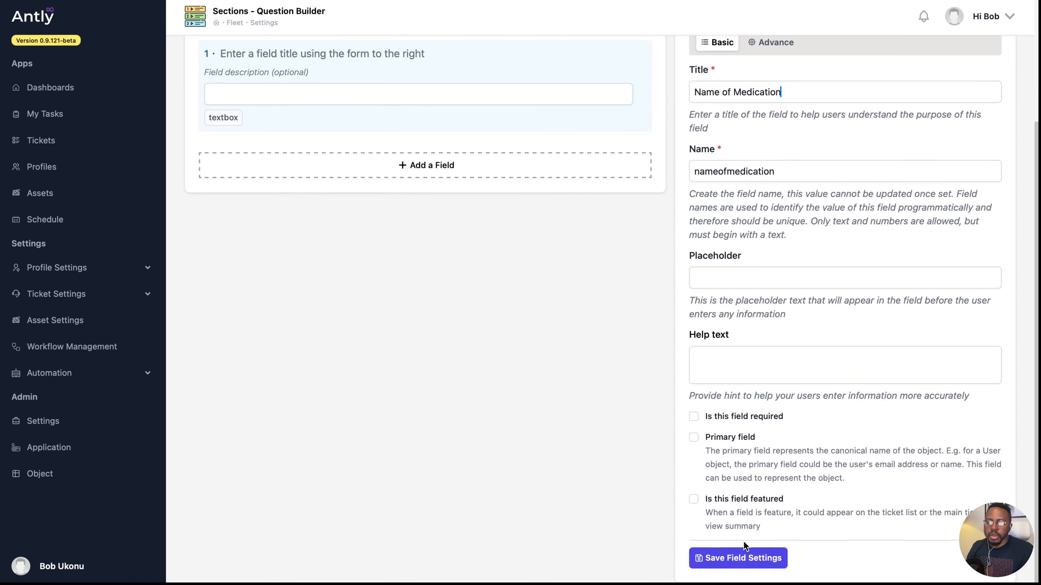
pyautogui.scroll(3, 227, 218)
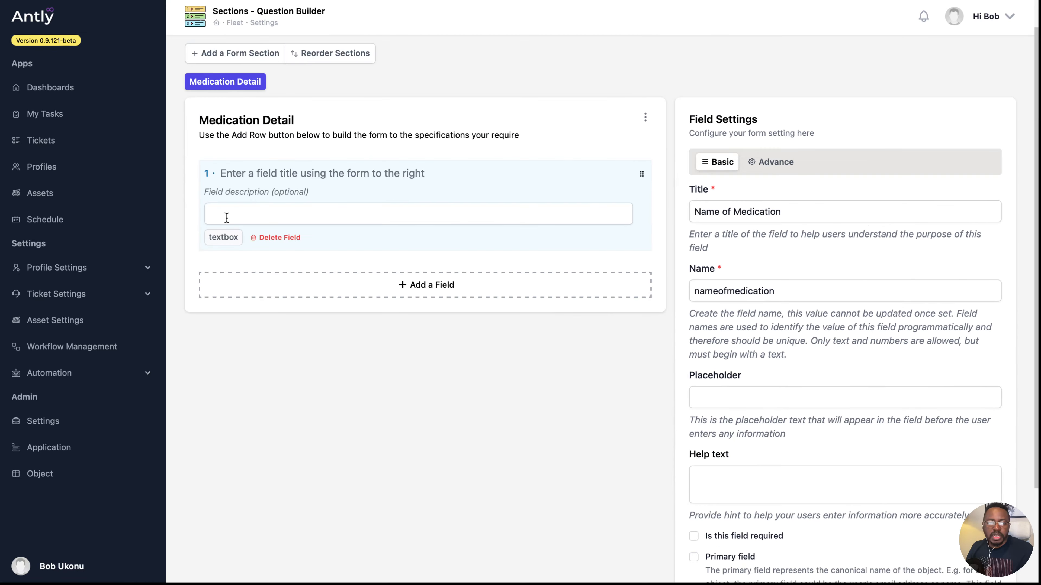
# - Add a Short Text field titled "Medication Dosage" to the Medication Detail section and save its settings
pyautogui.click(320, 299)
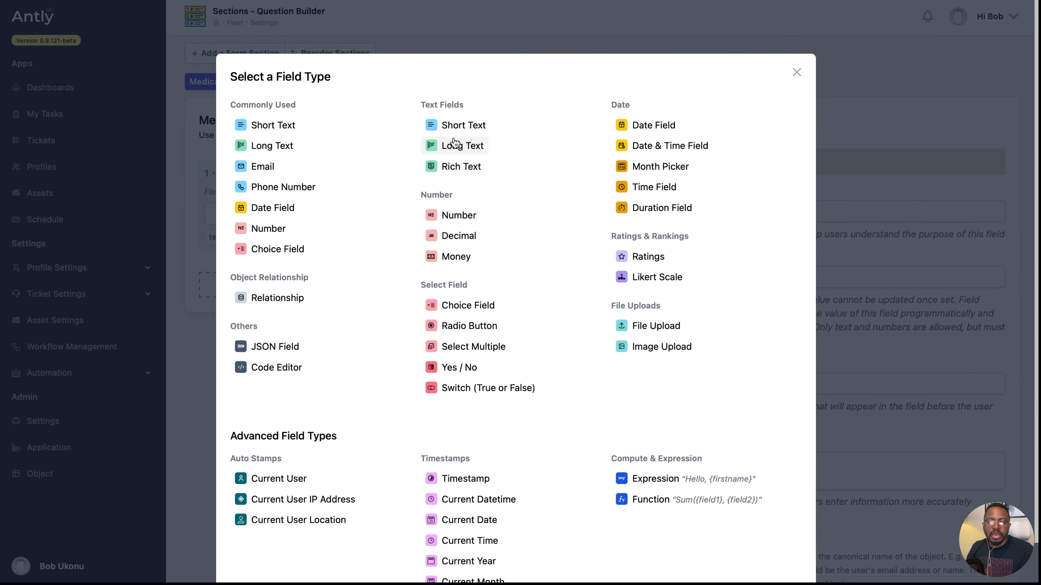
pyautogui.click(454, 125)
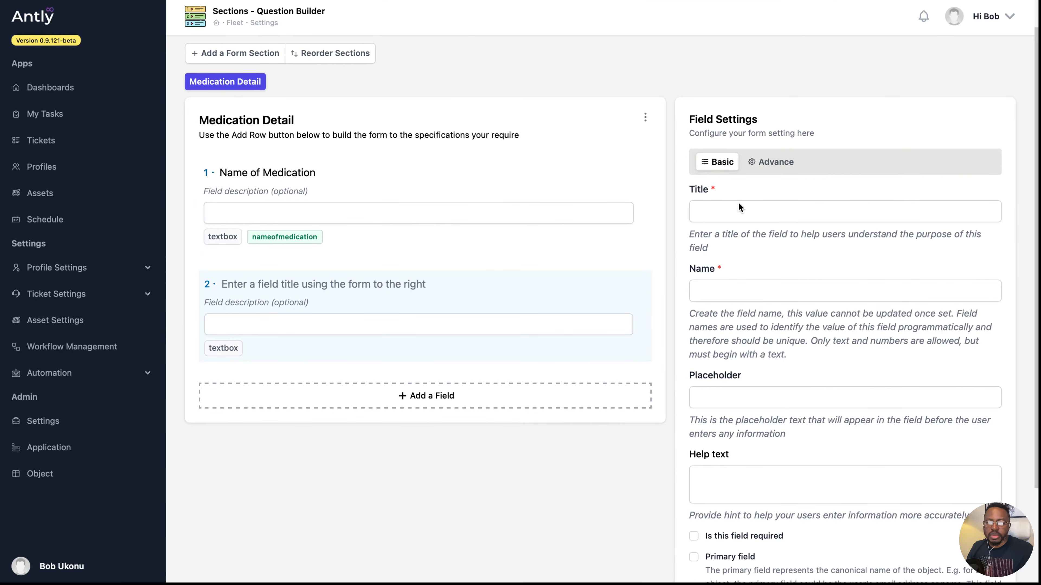
pyautogui.click(744, 214)
pyautogui.write('Mde')
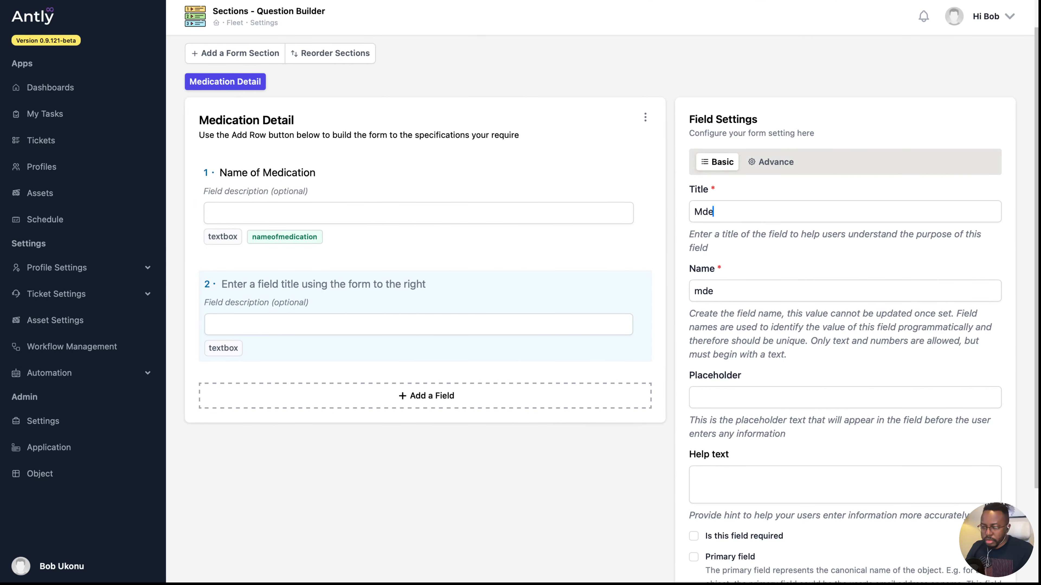
pyautogui.write('ic')
pyautogui.press('BackSpace')
pyautogui.press('BackSpace')
pyautogui.press('BackSpace')
pyautogui.press('BackSpace')
pyautogui.write('edica')
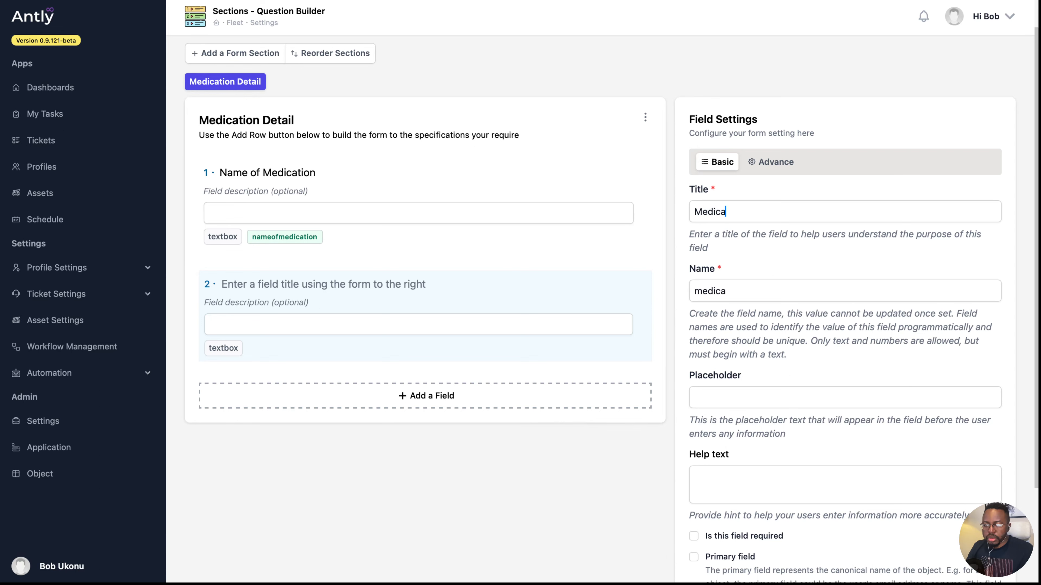
pyautogui.write('tion Doas')
pyautogui.press('BackSpace')
pyautogui.press('BackSpace')
pyautogui.write('sage')
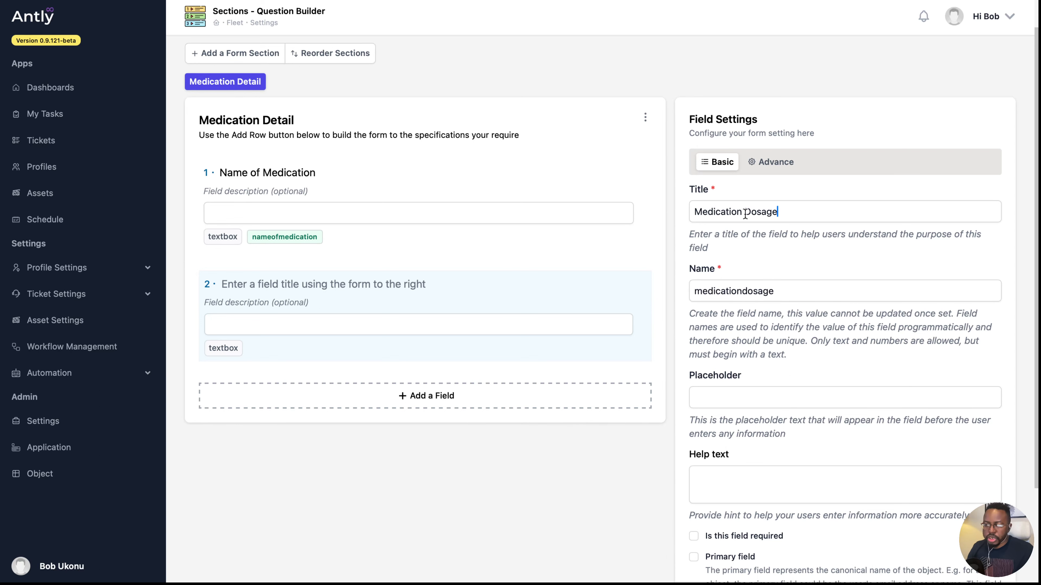
pyautogui.scroll(-3, 749, 304)
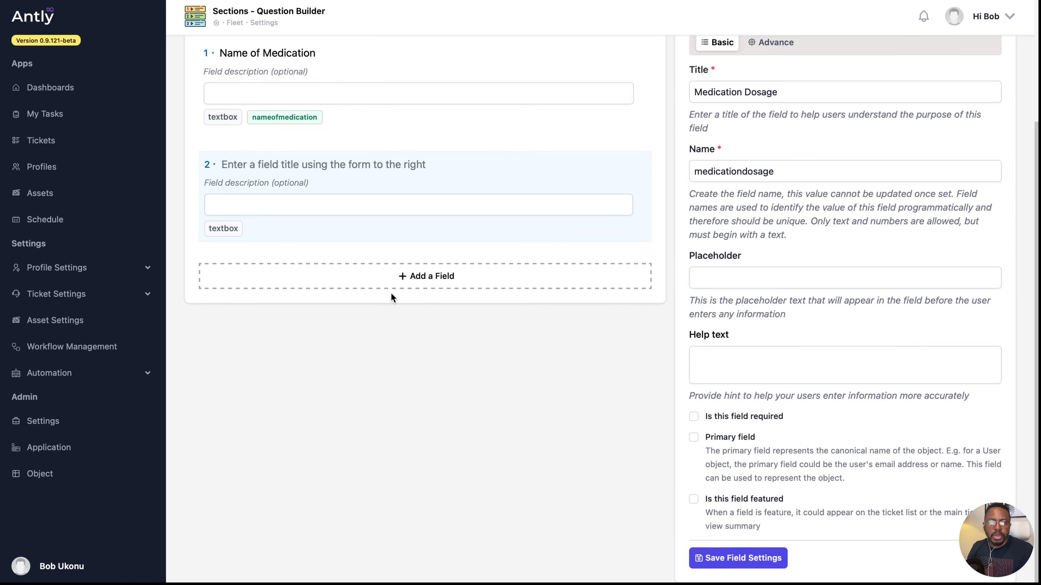
# - Start a new task in My Tasks and title it "Administer medicine"
pyautogui.click(42, 115)
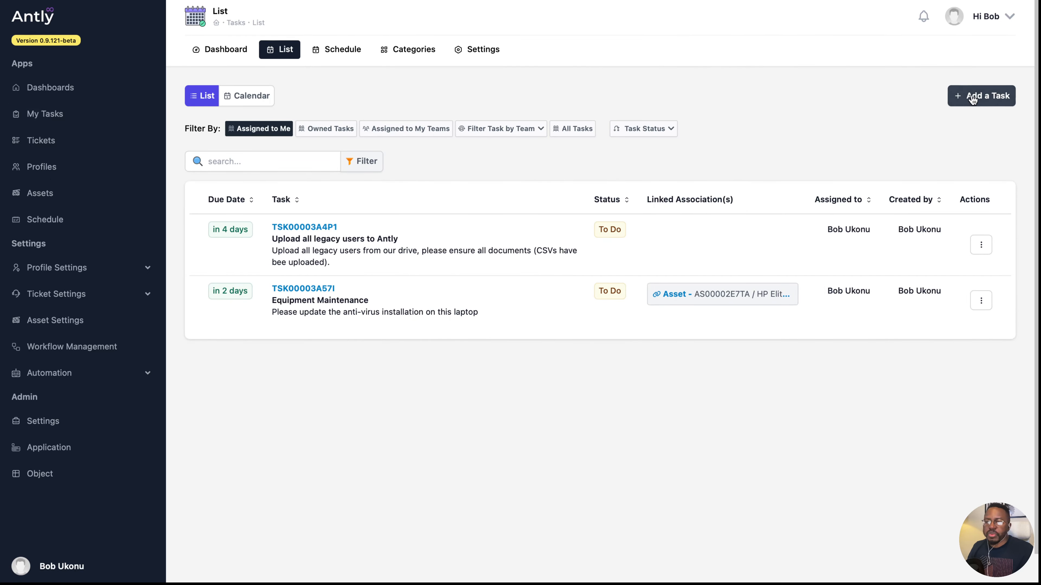
pyautogui.click(971, 96)
pyautogui.click(447, 132)
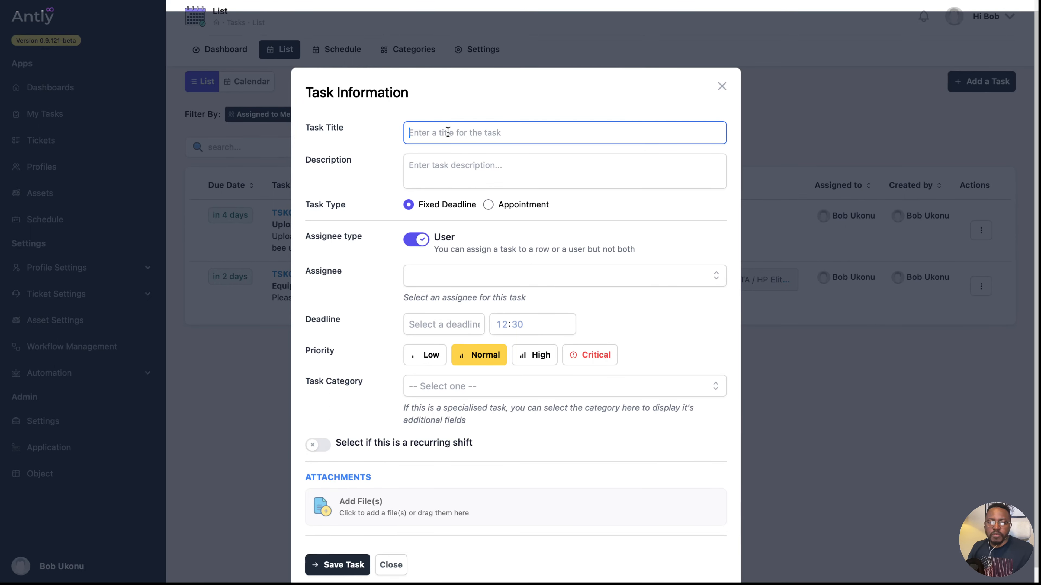
pyautogui.write('Medicatio')
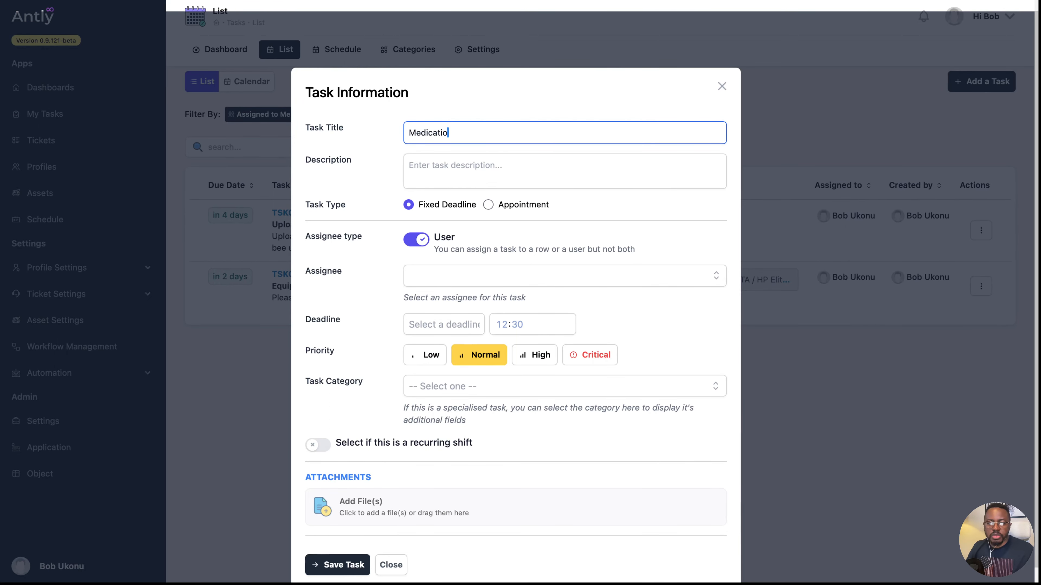
pyautogui.write('n ADministra')
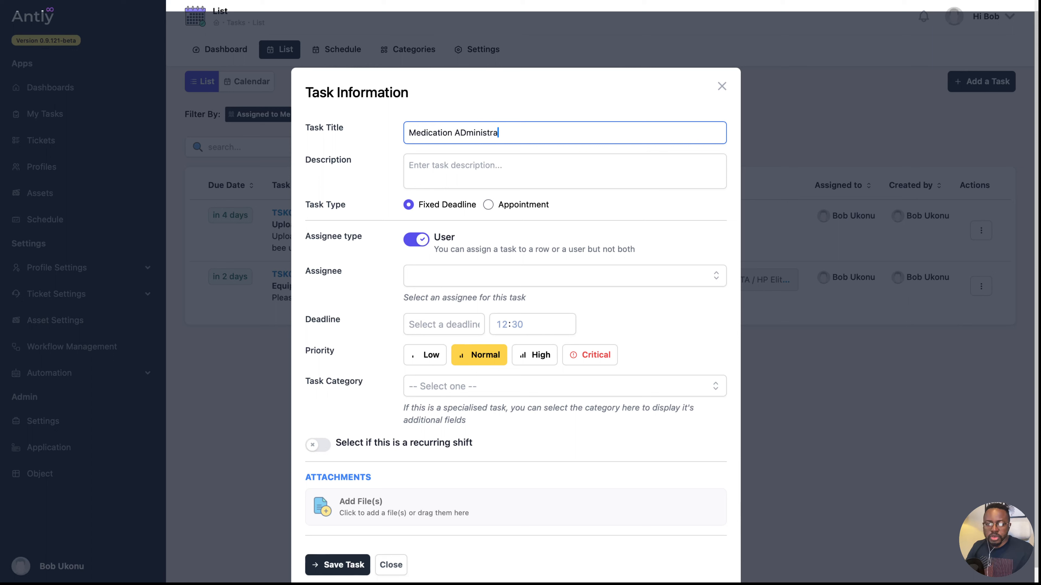
pyautogui.write('tion')
pyautogui.hotkey('ctrl', 'a')
pyautogui.write('Administer')
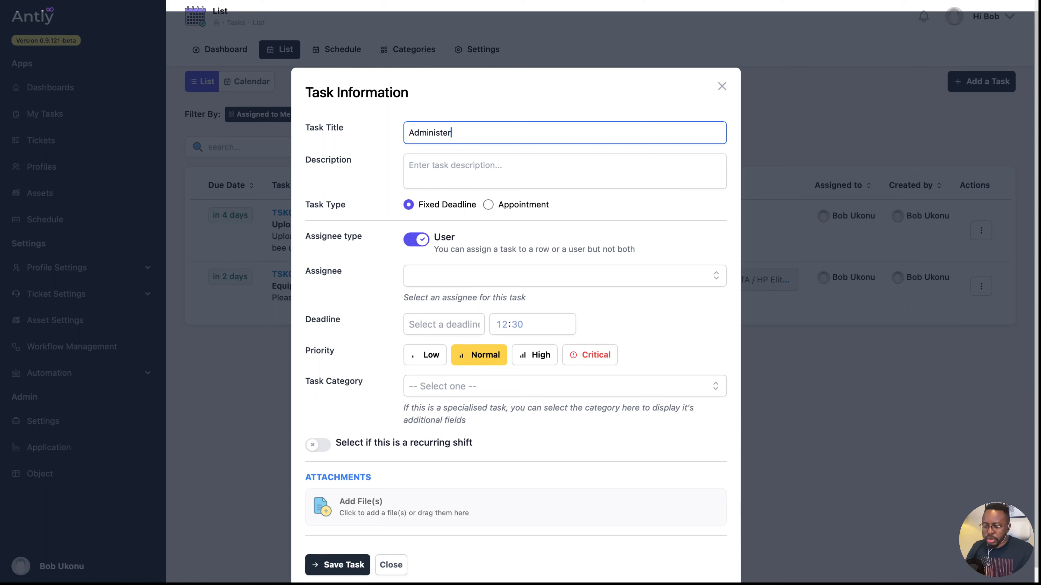
pyautogui.write(' medica')
pyautogui.press('BackSpace')
pyautogui.press('BackSpace')
pyautogui.press('BackSpace')
pyautogui.press('Tab')
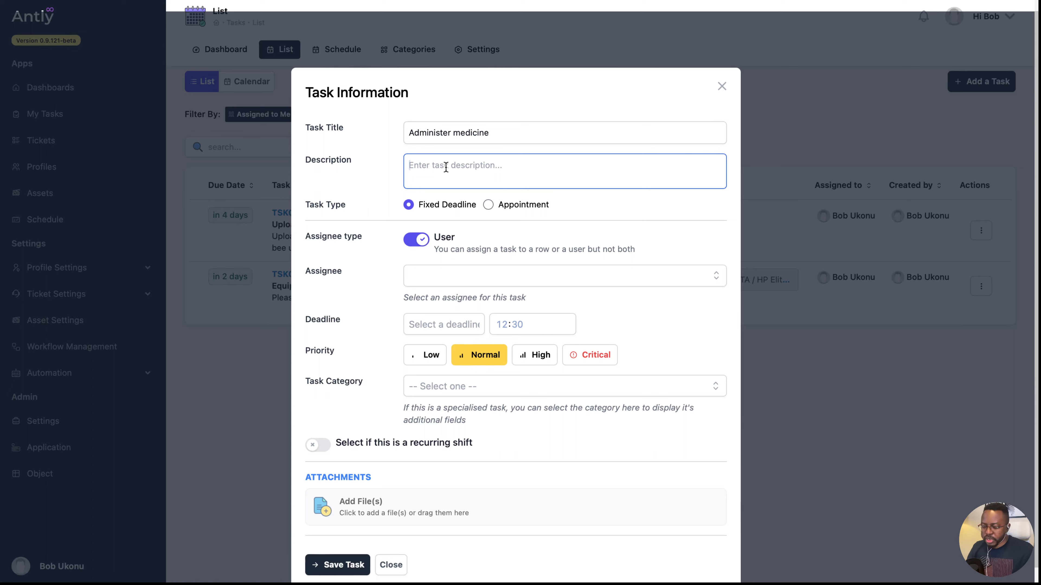
# - Enter "Administer medicine to this patient" as the task description
pyautogui.write('Admin')
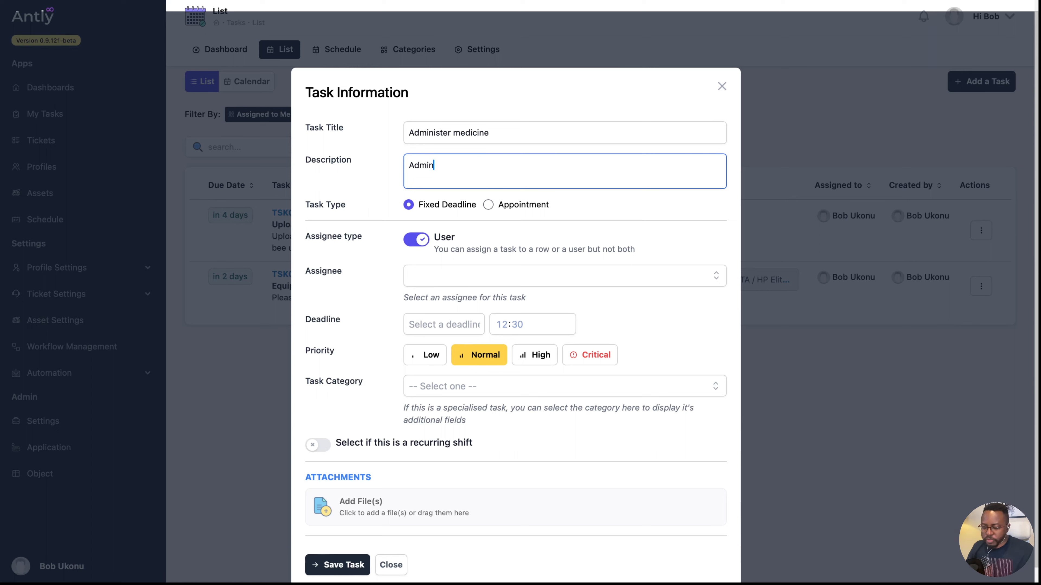
pyautogui.write('ister medi')
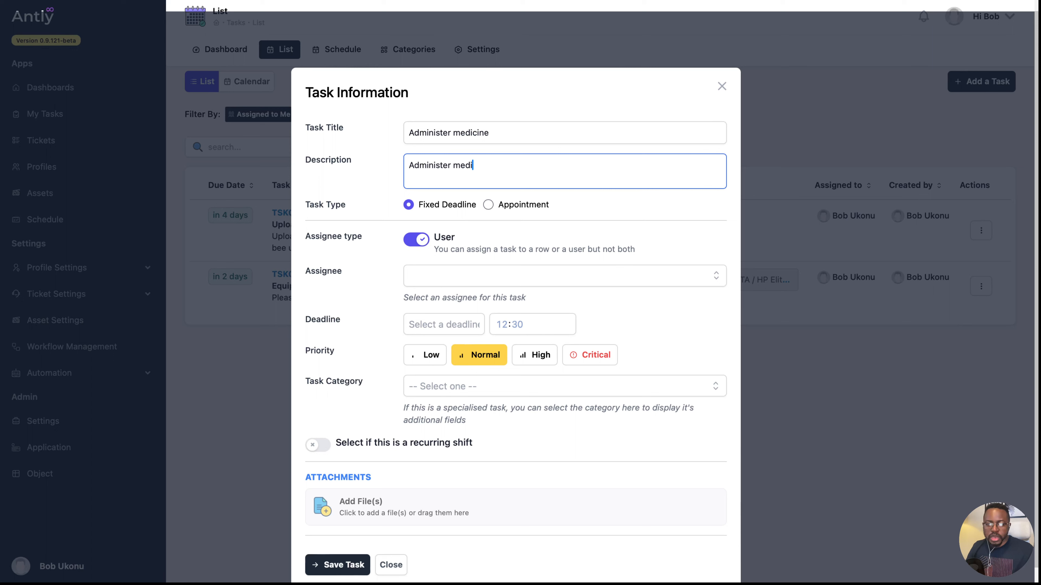
pyautogui.write('cine')
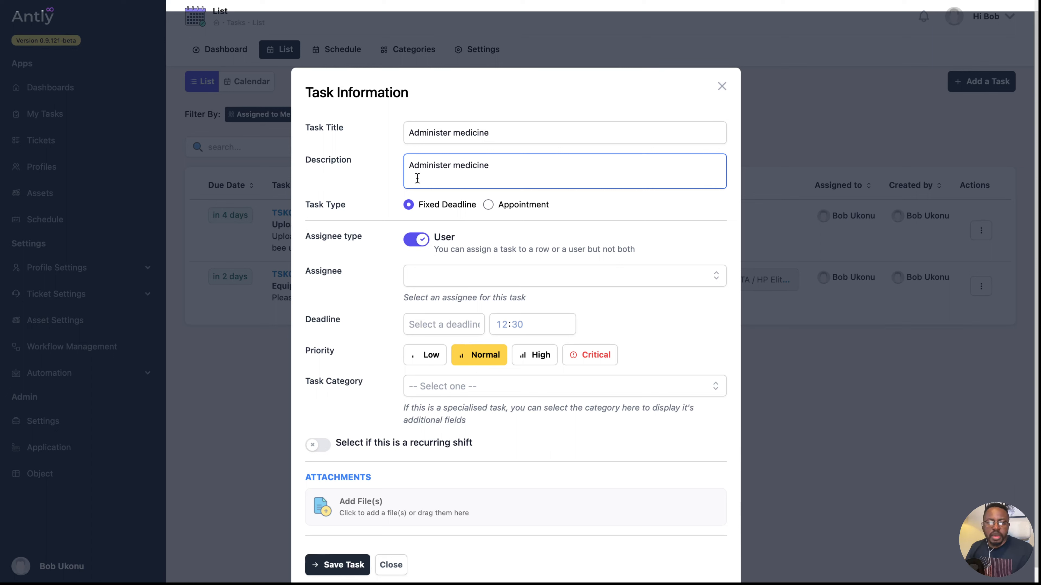
pyautogui.write(' to')
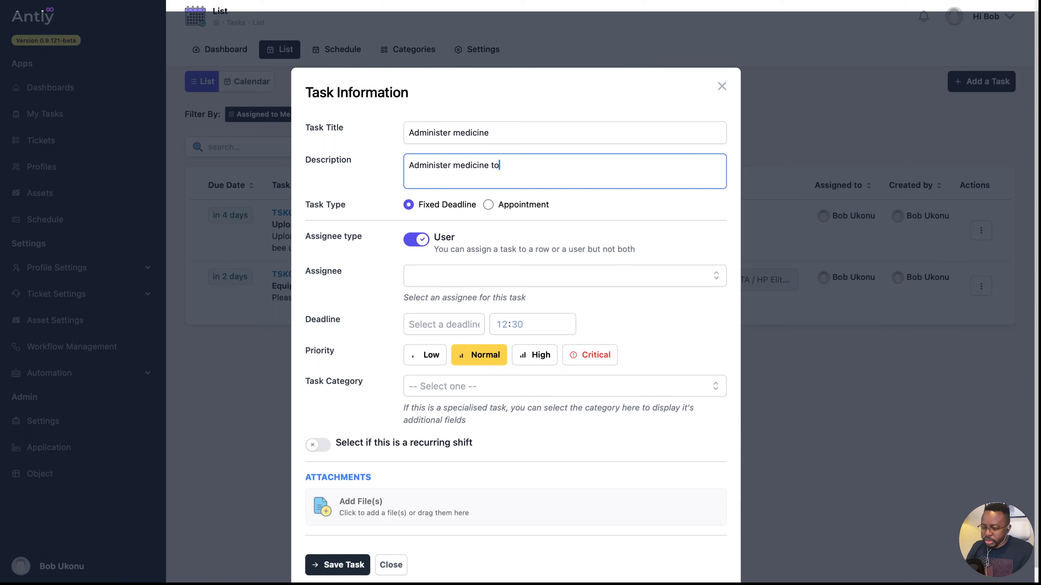
pyautogui.write(' this patient')
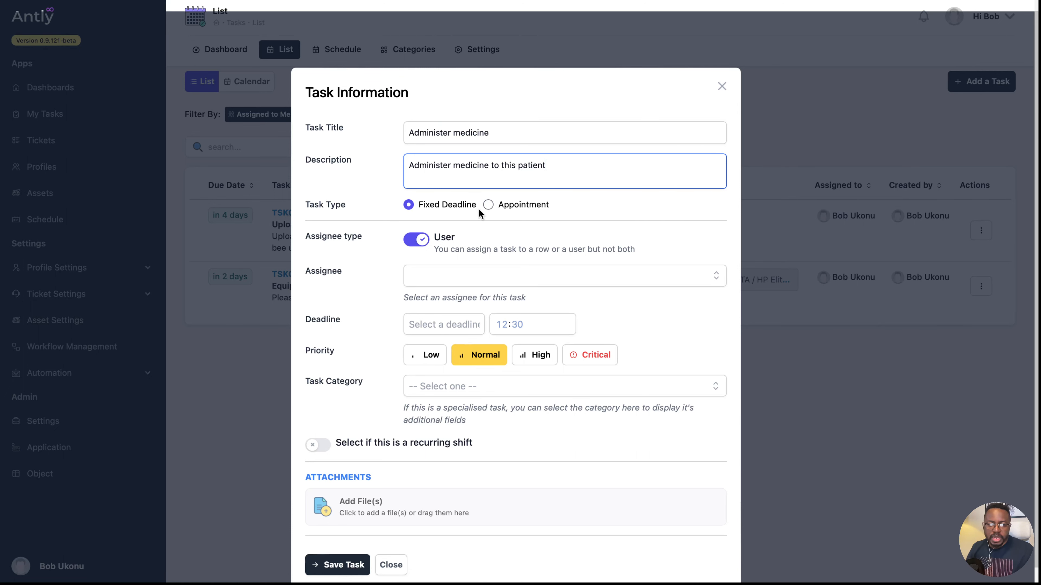
# - Make the task an appointment and assign it to the signed-in user
pyautogui.click(493, 204)
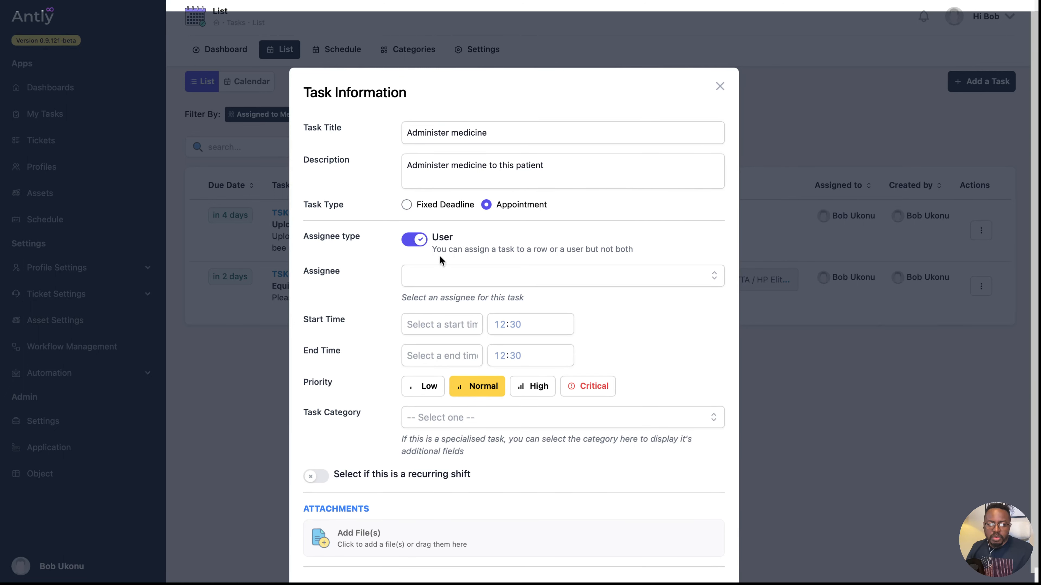
pyautogui.click(449, 280)
pyautogui.write('bob')
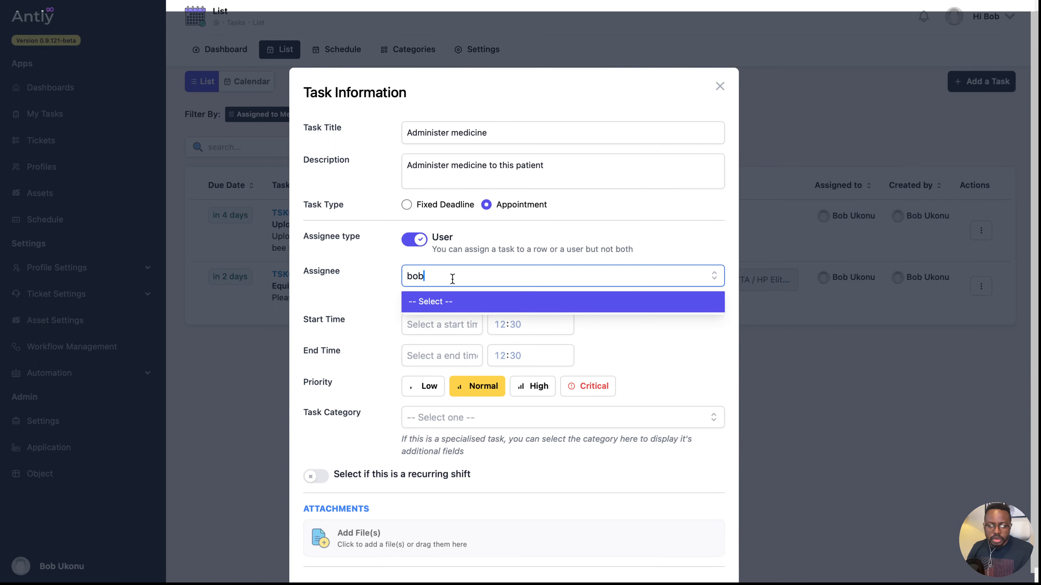
pyautogui.click(454, 319)
# - Set the appointment's start to 2024-06-18 at 12:00
pyautogui.click(443, 325)
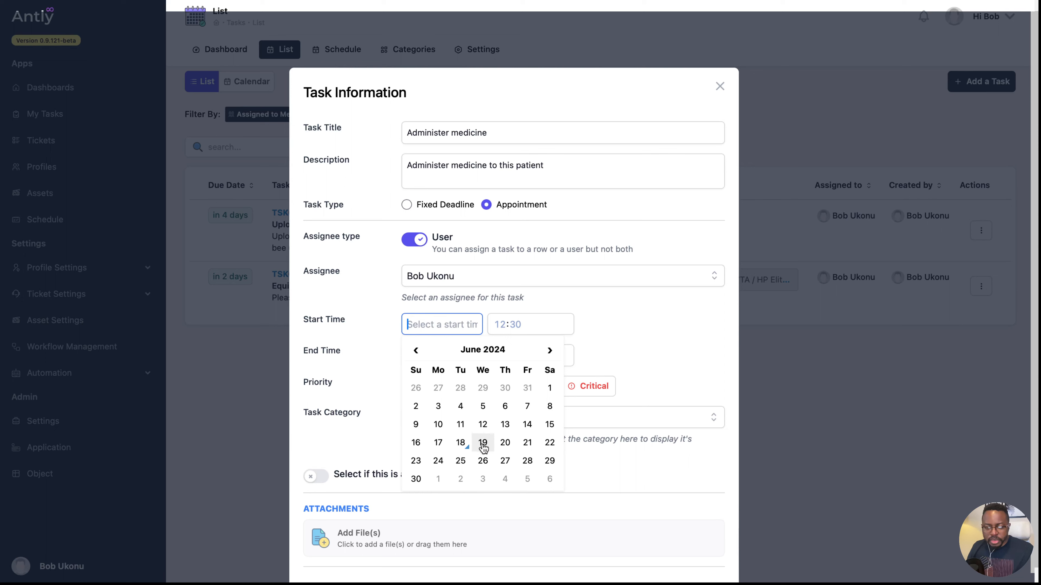
pyautogui.click(460, 443)
pyautogui.click(500, 332)
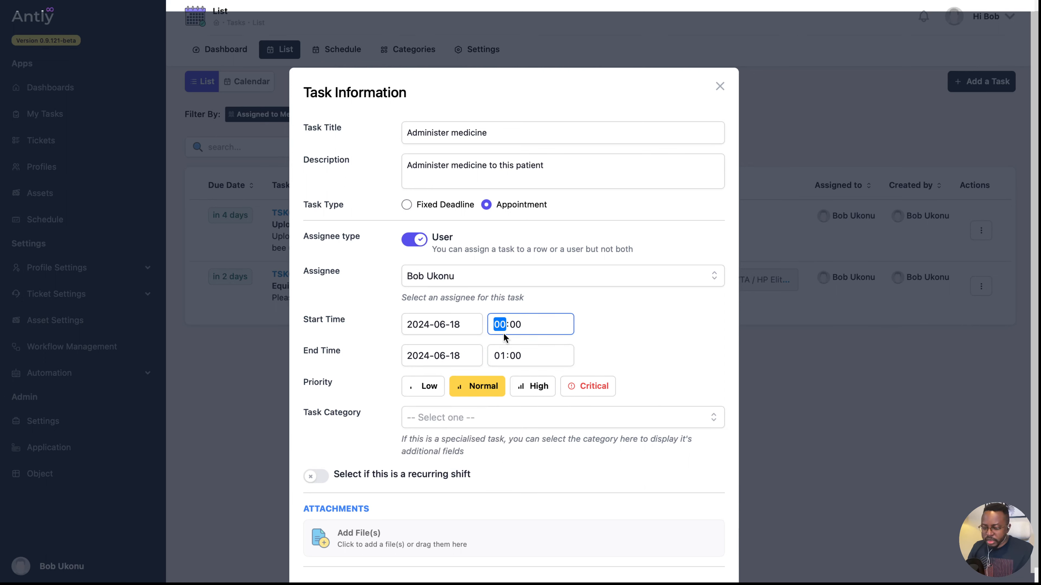
pyautogui.write('12')
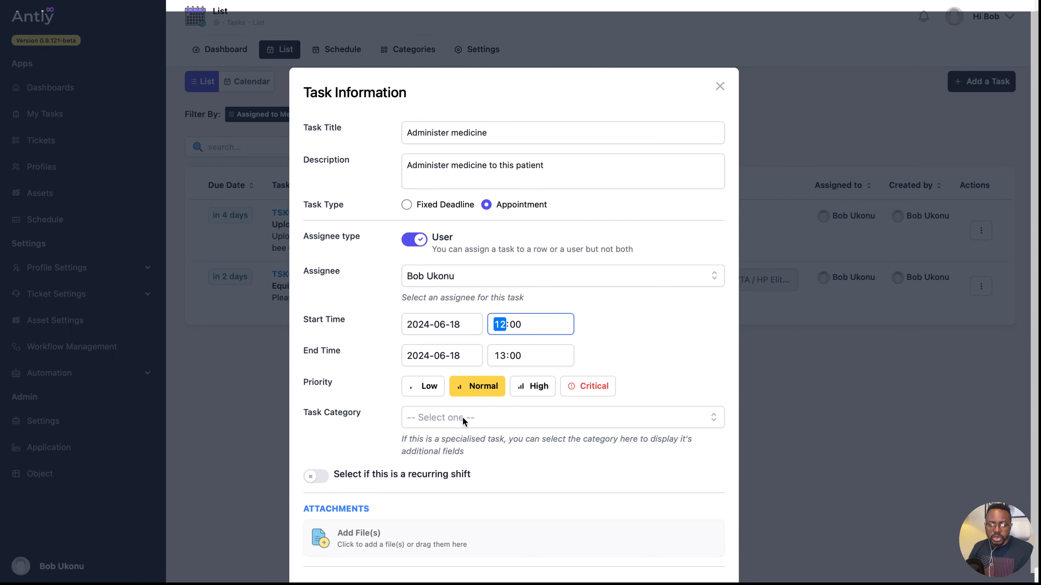
# - Assign the Medication Administration category to the task
pyautogui.scroll(-1, 463, 421)
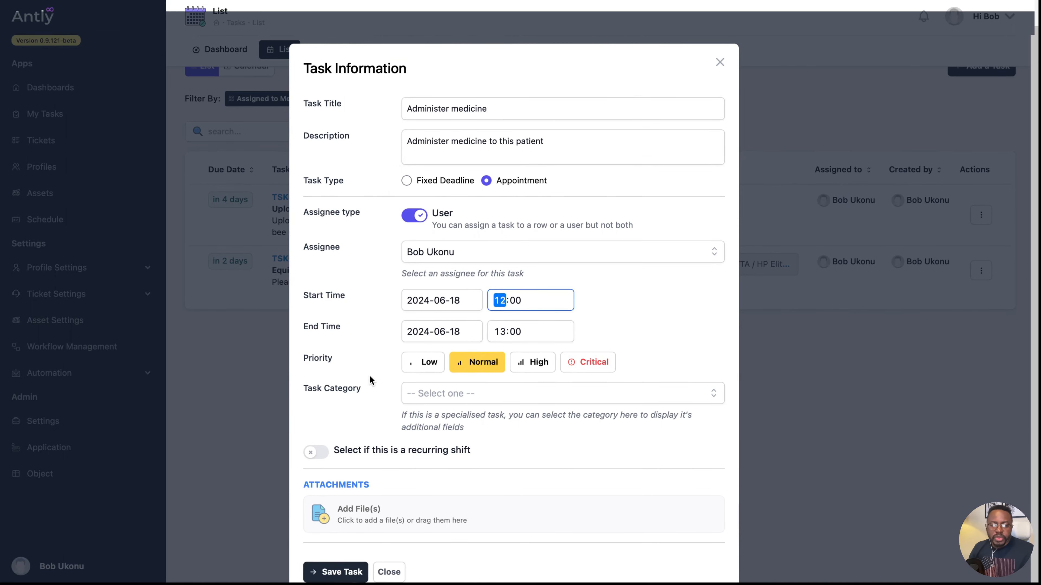
pyautogui.click(426, 394)
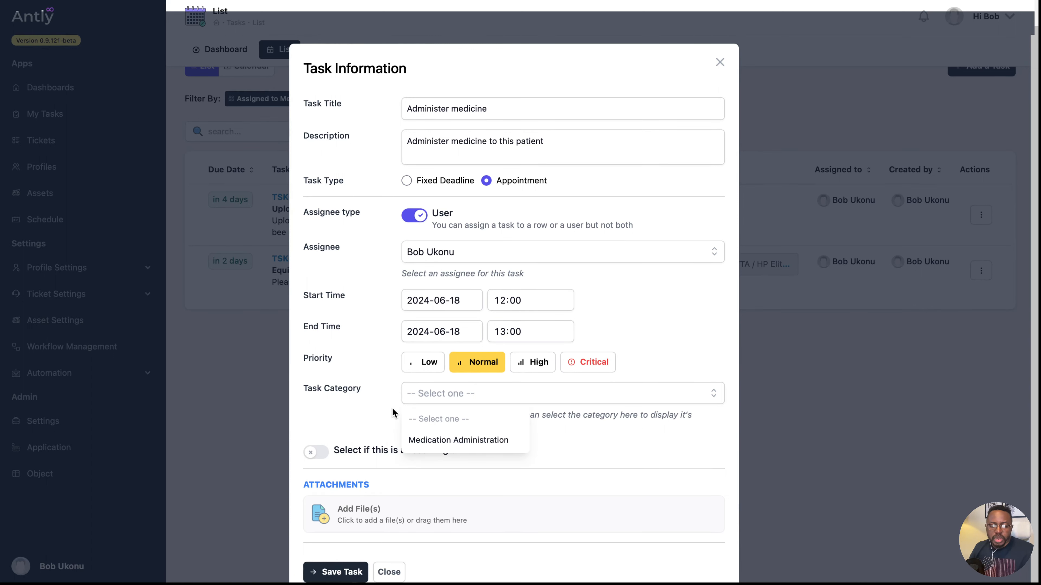
pyautogui.tripleClick(368, 396)
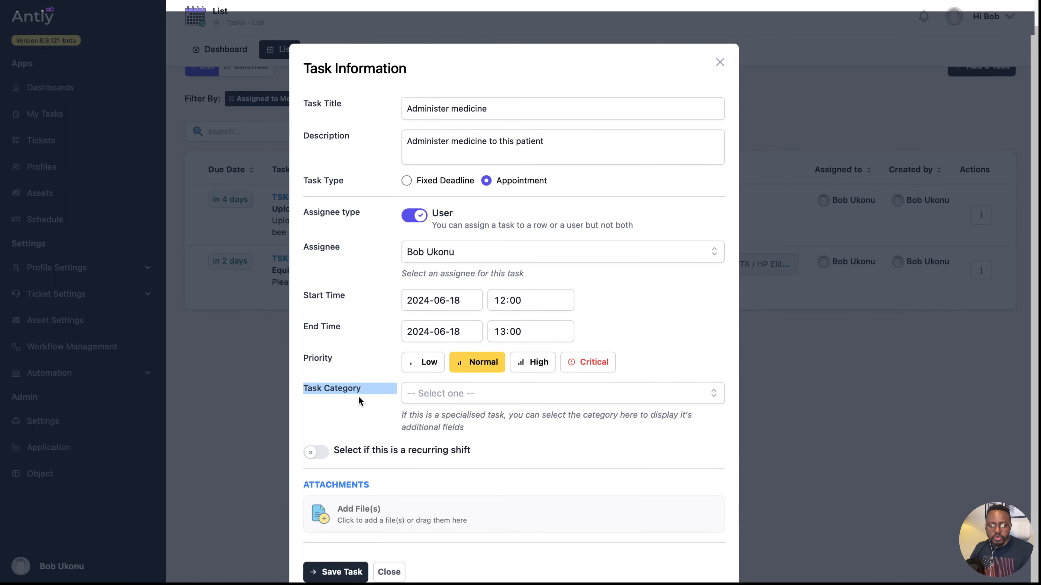
pyautogui.click(406, 401)
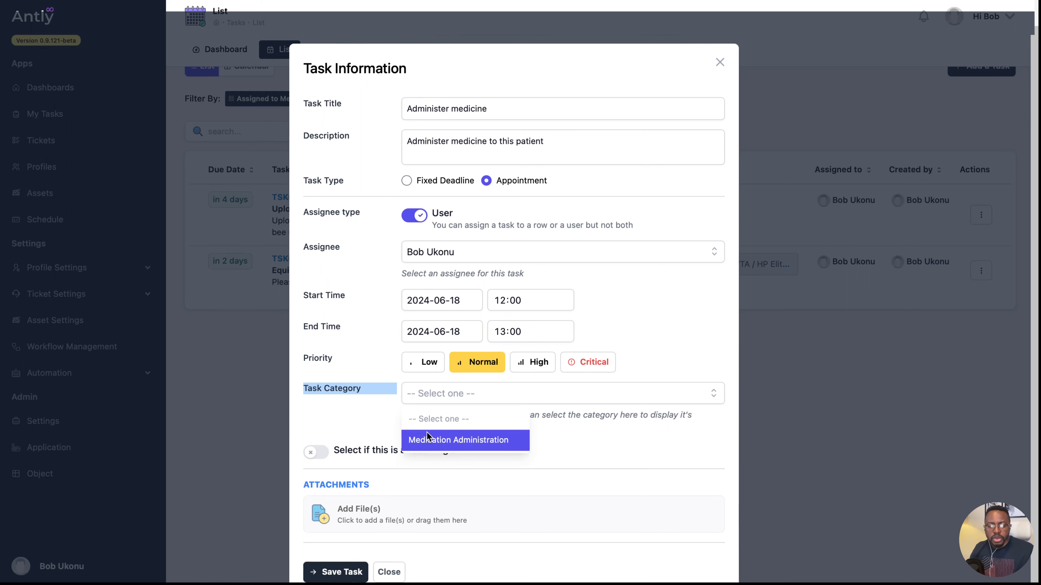
pyautogui.click(429, 441)
# - Fill in the medication details with "Paracetamol" as the name and "2 tablets" as the dosage
pyautogui.scroll(-5, 409, 410)
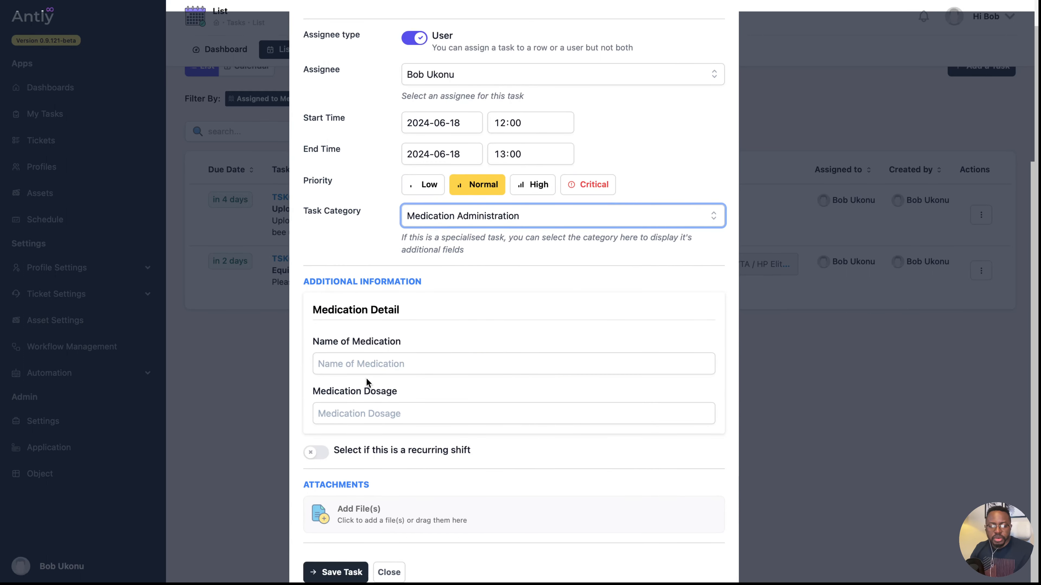
pyautogui.click(347, 366)
pyautogui.write('P')
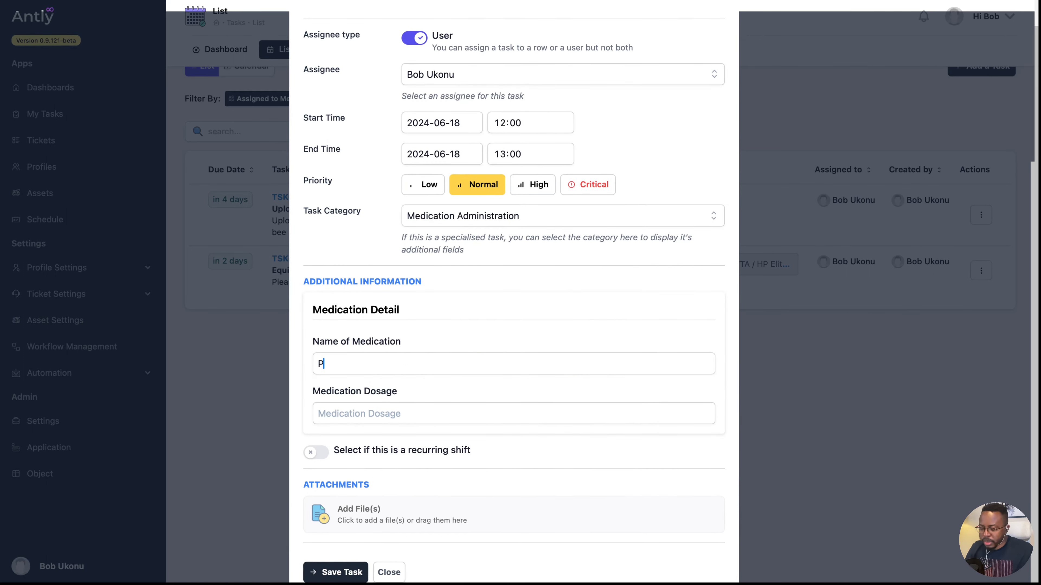
pyautogui.write('areceta')
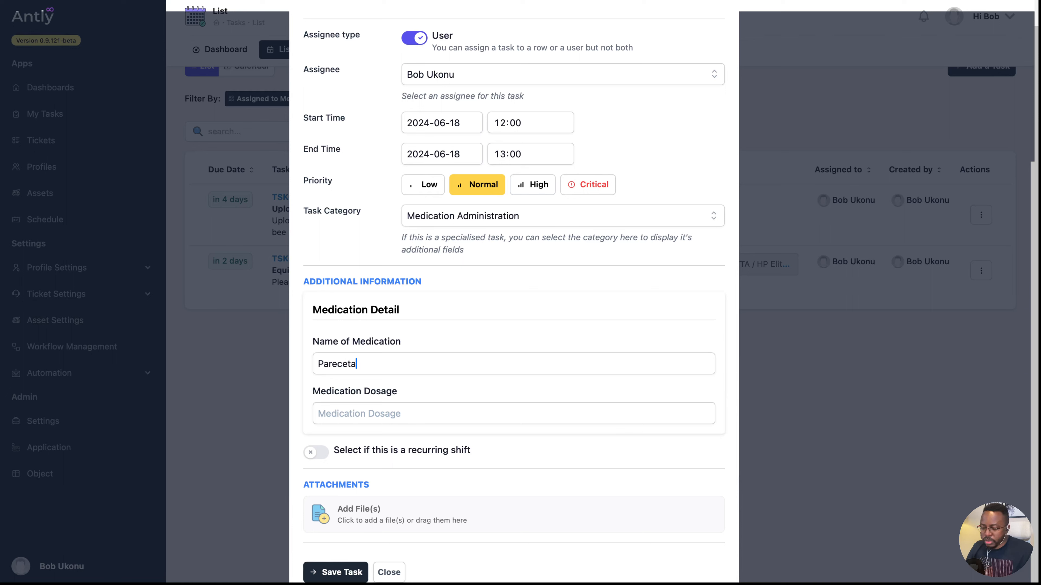
pyautogui.press('BackSpace')
pyautogui.press('BackSpace')
pyautogui.press('BackSpace')
pyautogui.press('BackSpace')
pyautogui.press('BackSpace')
pyautogui.write('acetamol')
pyautogui.click(349, 408)
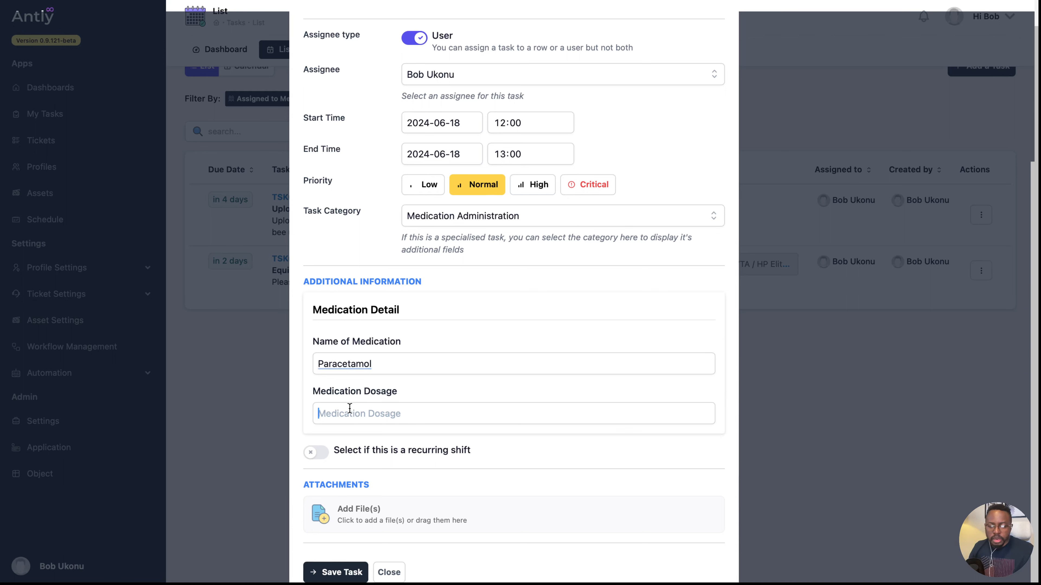
pyautogui.write('2 tablets')
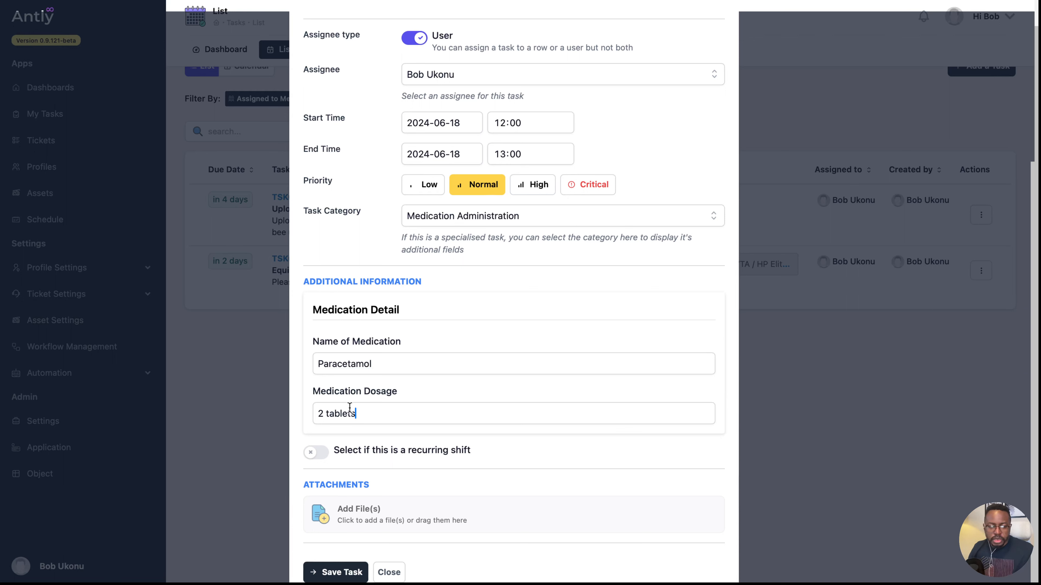
# - Make the task recur daily, every 1 day, then save it and close its form
pyautogui.click(322, 452)
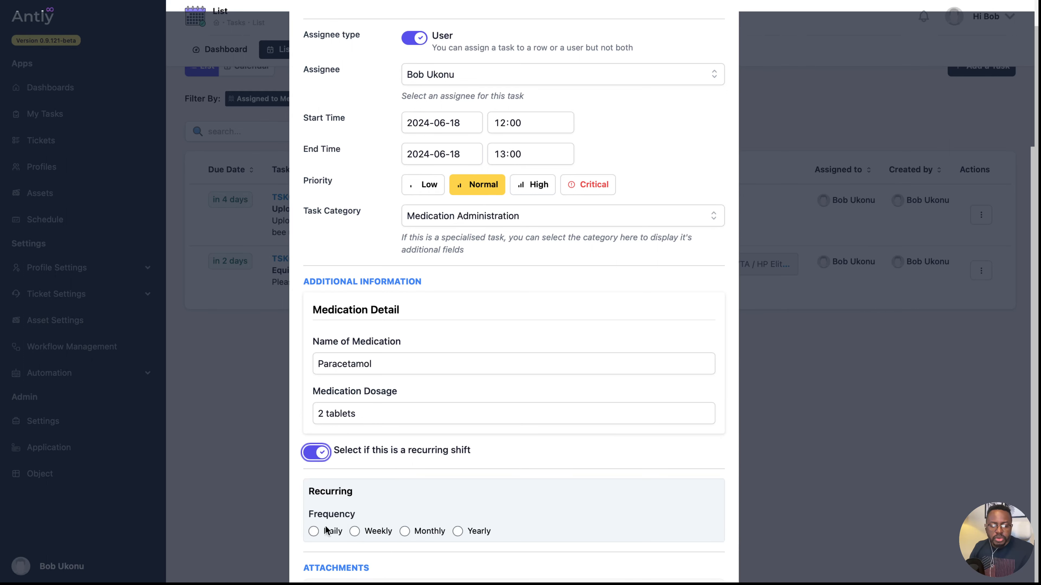
pyautogui.click(327, 530)
pyautogui.scroll(-3, 327, 512)
pyautogui.click(362, 426)
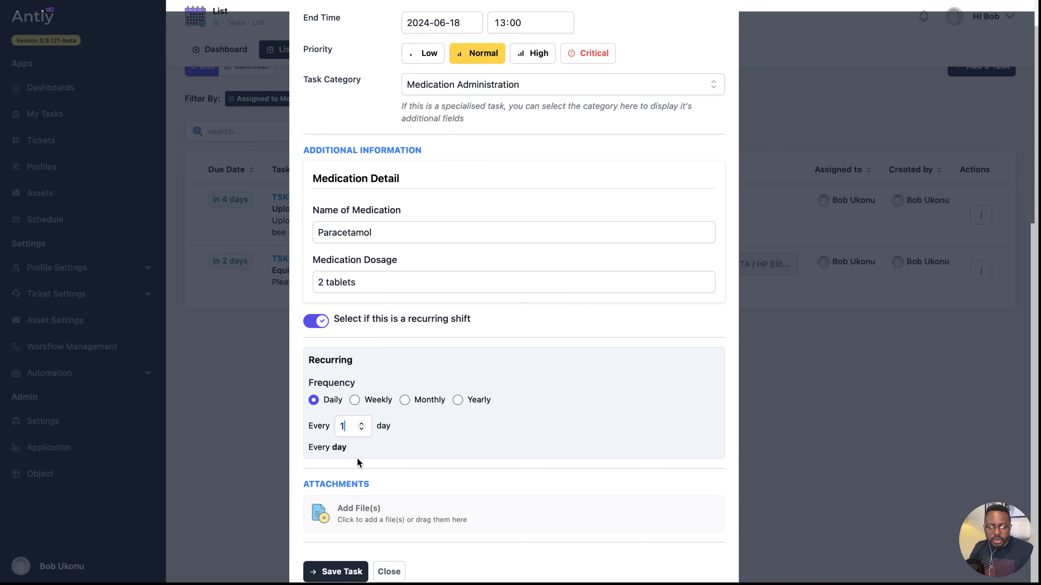
pyautogui.click(361, 423)
pyautogui.click(361, 430)
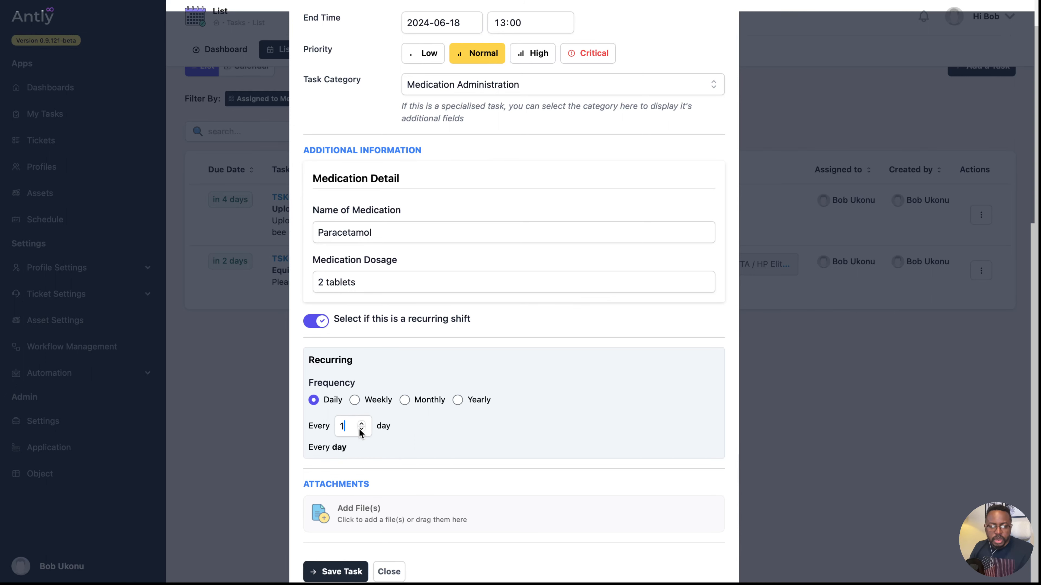
pyautogui.click(335, 576)
pyautogui.scroll(8, 674, 84)
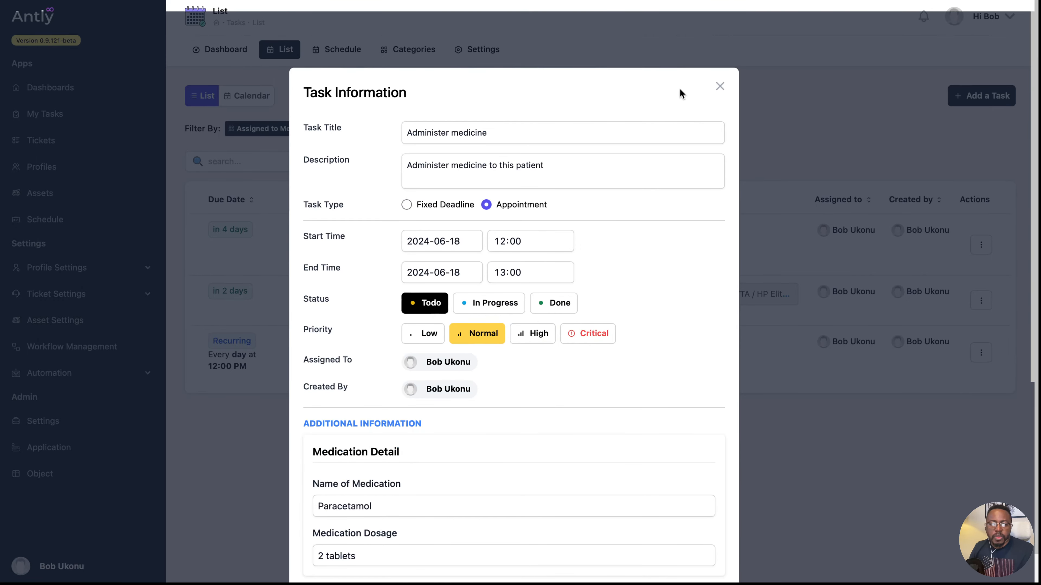
pyautogui.click(719, 87)
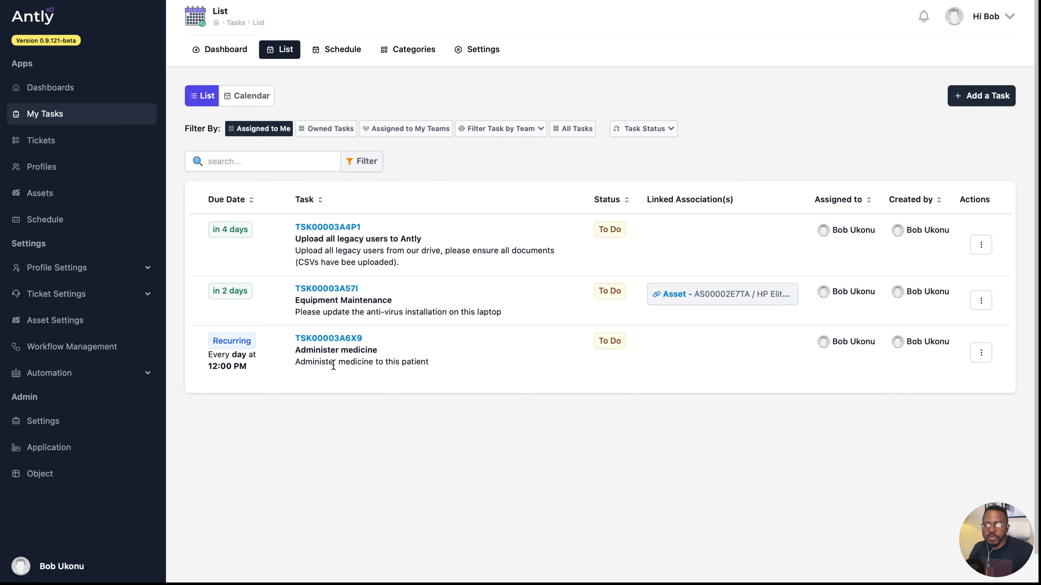
# - Review the saved "Administer medicine" task's category, schedule, recurrence and medication details, then close it
pyautogui.click(343, 352)
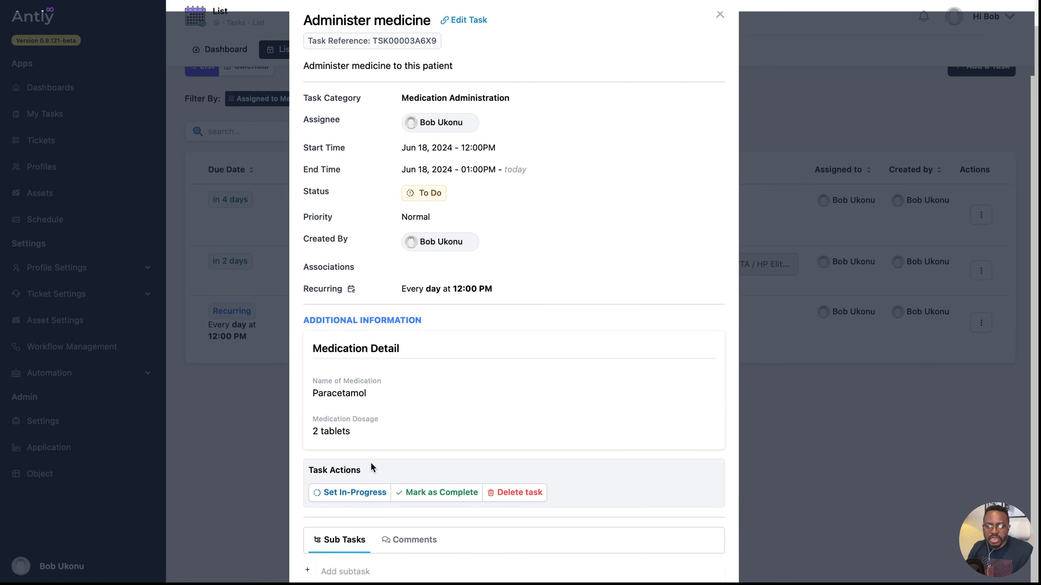
pyautogui.scroll(2, 432, 426)
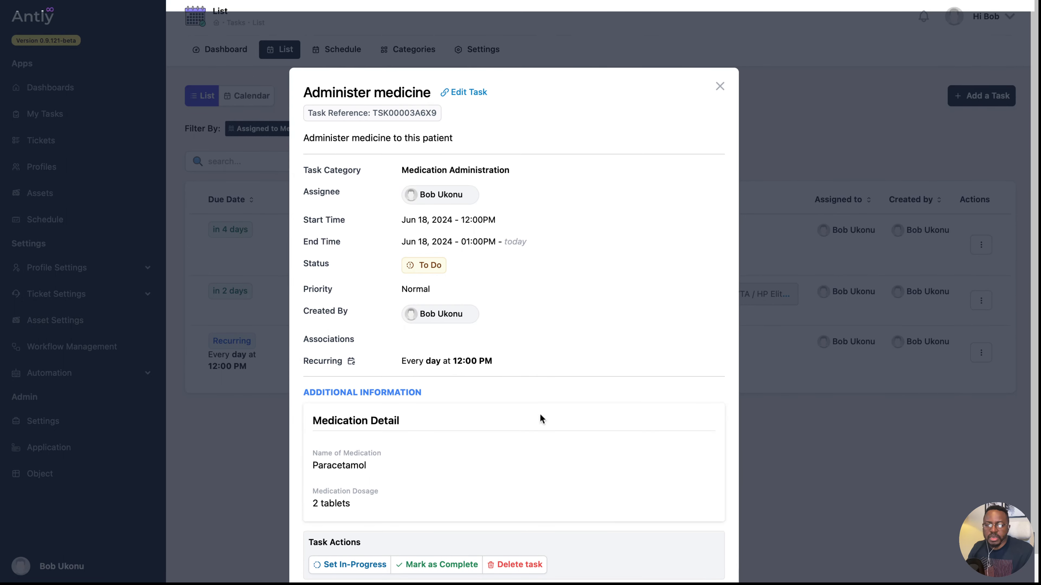
pyautogui.scroll(-2, 541, 418)
pyautogui.scroll(2, 648, 184)
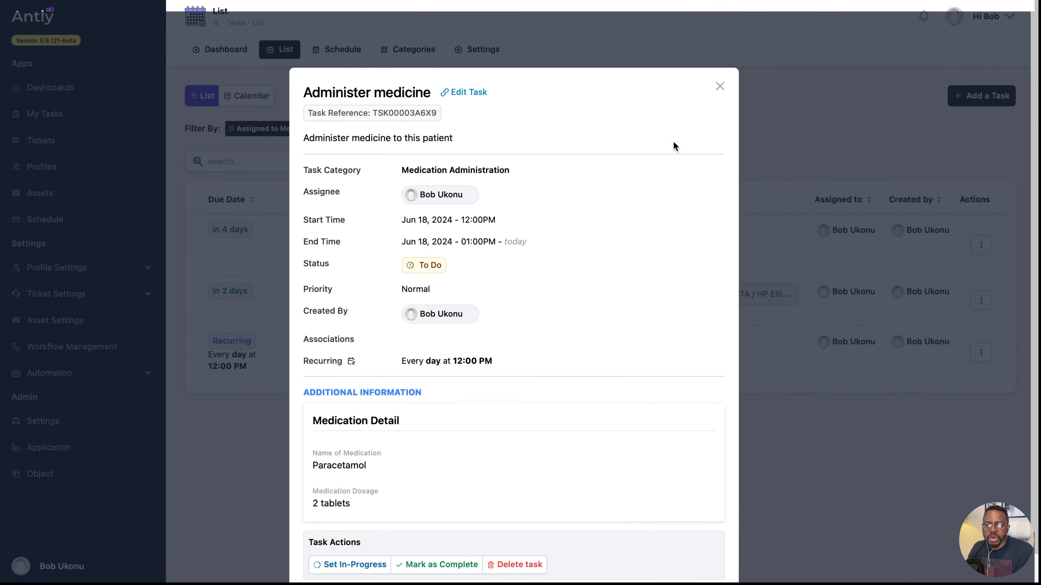
pyautogui.click(718, 88)
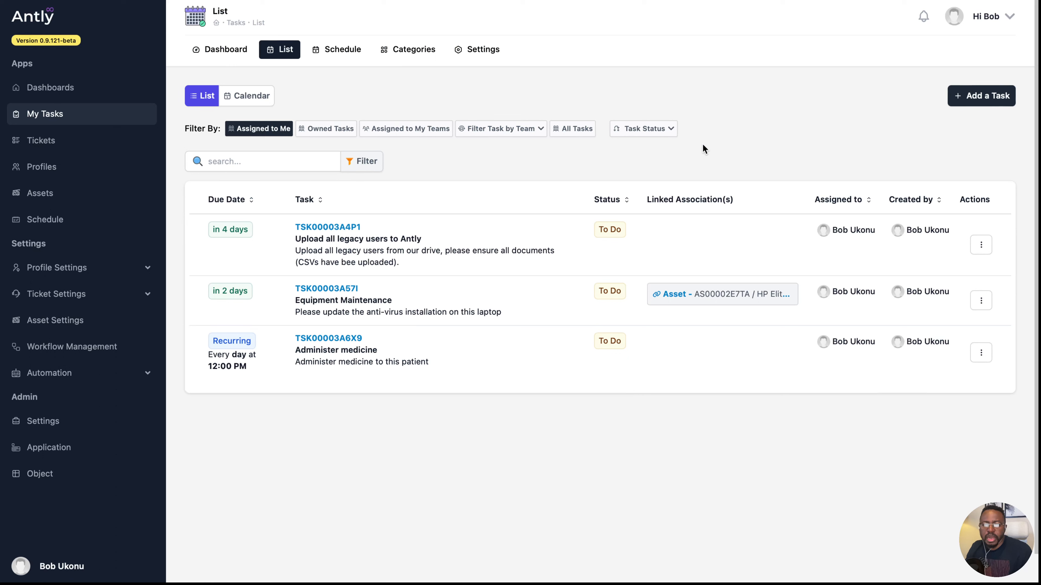